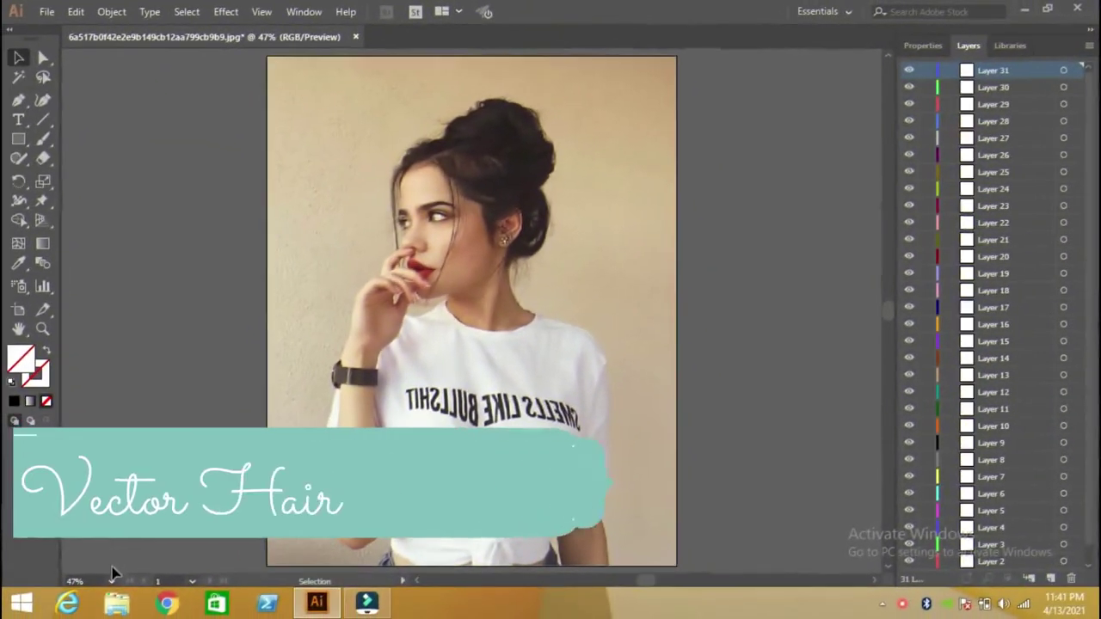
Step: Zoom the reference photo to 100%, bring the head and bun into view, and pick the Pencil Tool
left_click(112, 579)
left_click(129, 367)
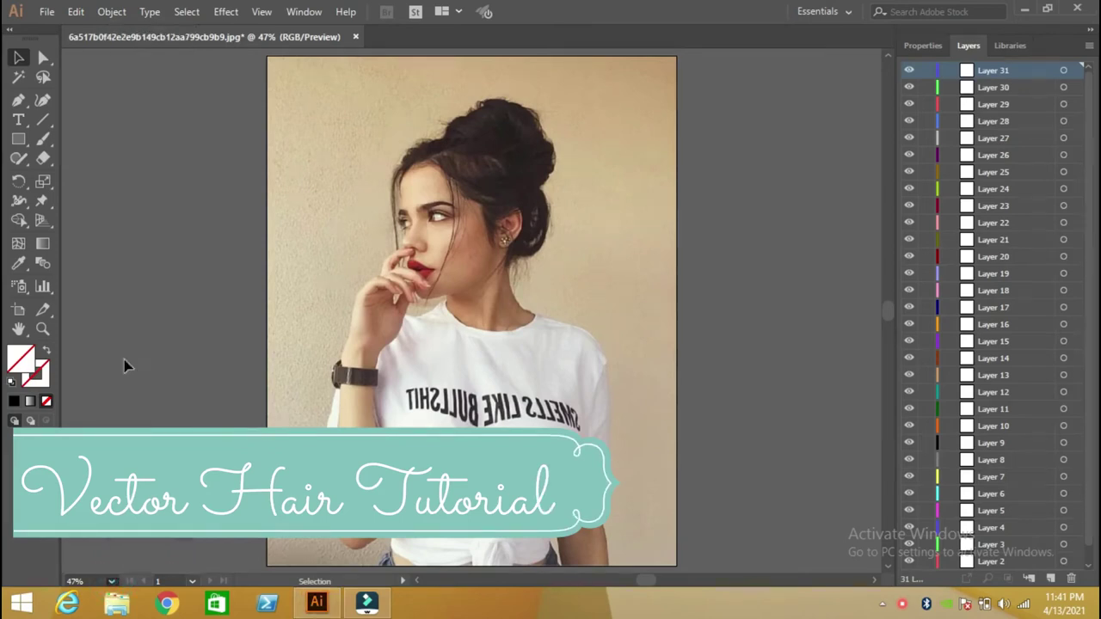
left_click(888, 55)
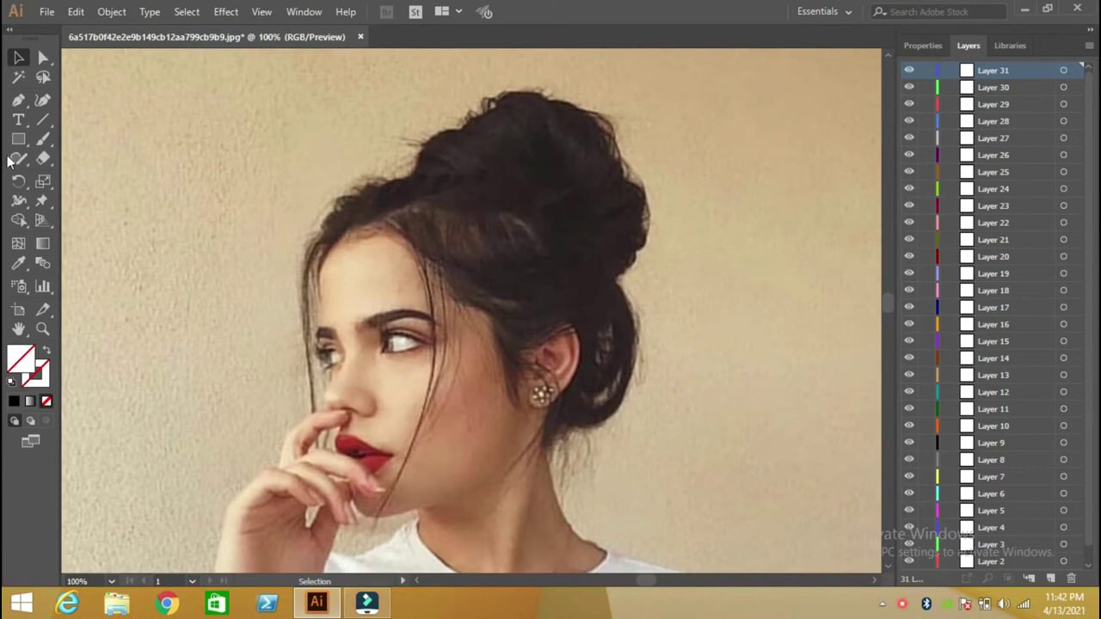
left_click_drag(18, 159, 77, 177)
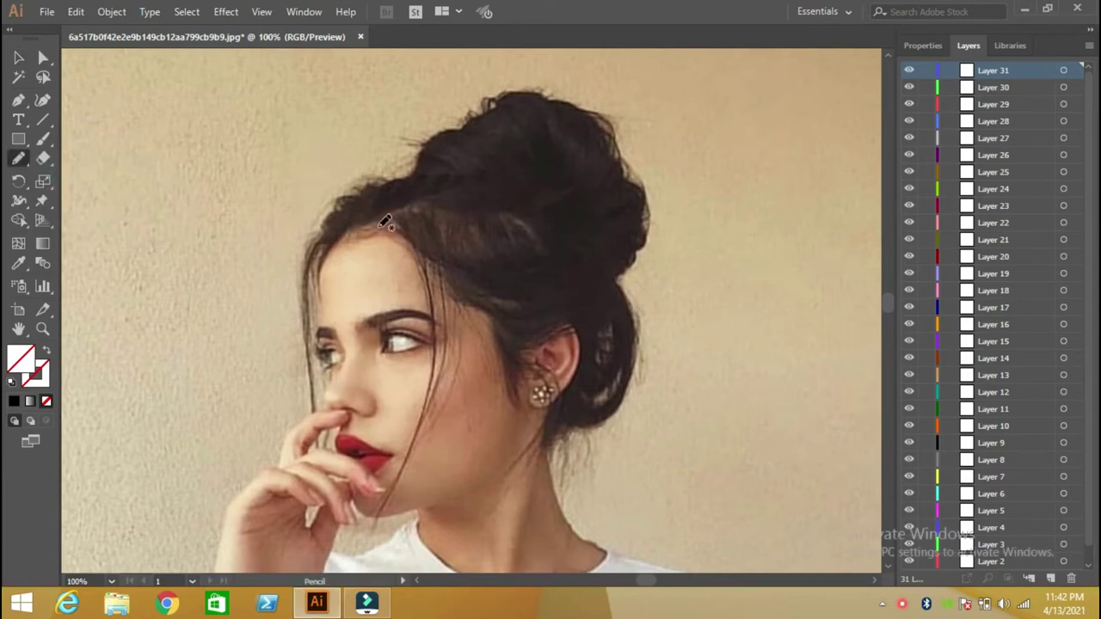
Step: Trace the left hairline from the temple along the forehead and down the side of the face
left_click_drag(381, 215, 352, 226)
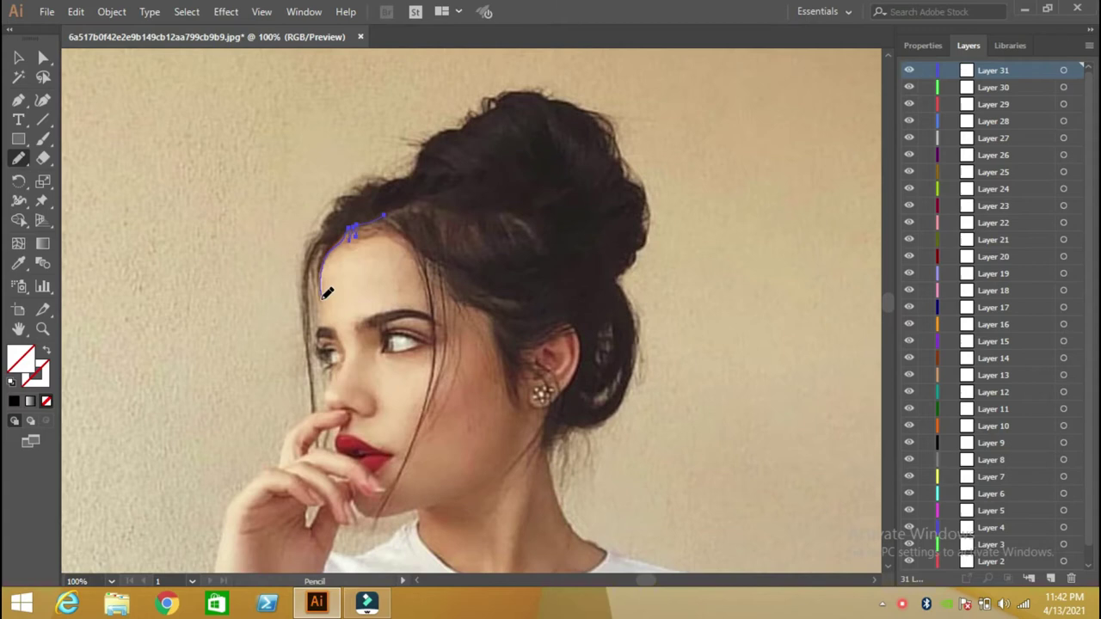
left_click_drag(328, 300, 329, 301)
left_click_drag(326, 244, 320, 286)
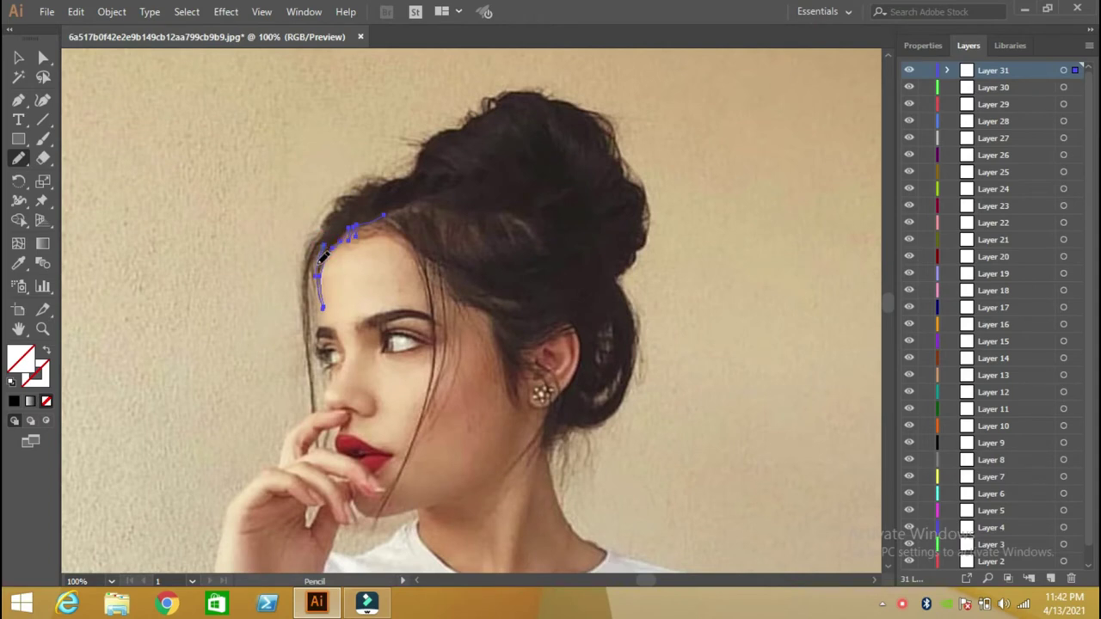
left_click_drag(321, 247, 317, 386)
left_click(314, 409)
left_click(314, 411)
Step: Trace from the nose back up the cheek and along the top of the hair
mouse_move(311, 398)
left_mouse_down()
mouse_move(301, 252)
mouse_move(351, 194)
mouse_move(343, 205)
left_mouse_up()
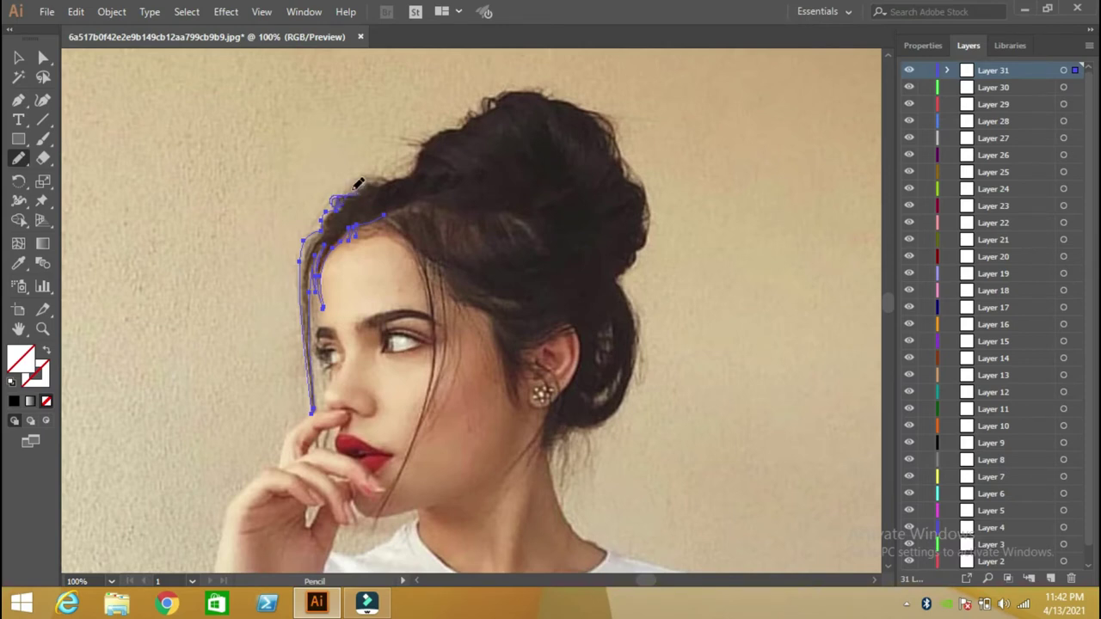
left_click_drag(354, 185, 360, 184)
left_click_drag(387, 180, 416, 167)
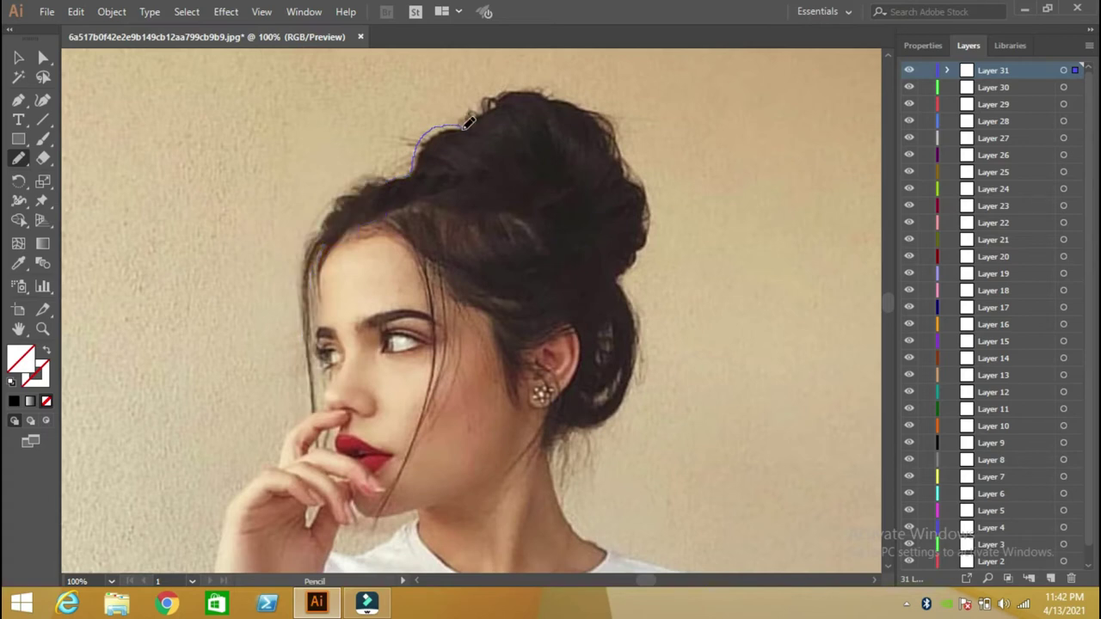
Step: Extend the hair outline up onto the bun, across its top, and down its right edge
left_click_drag(440, 127, 461, 130)
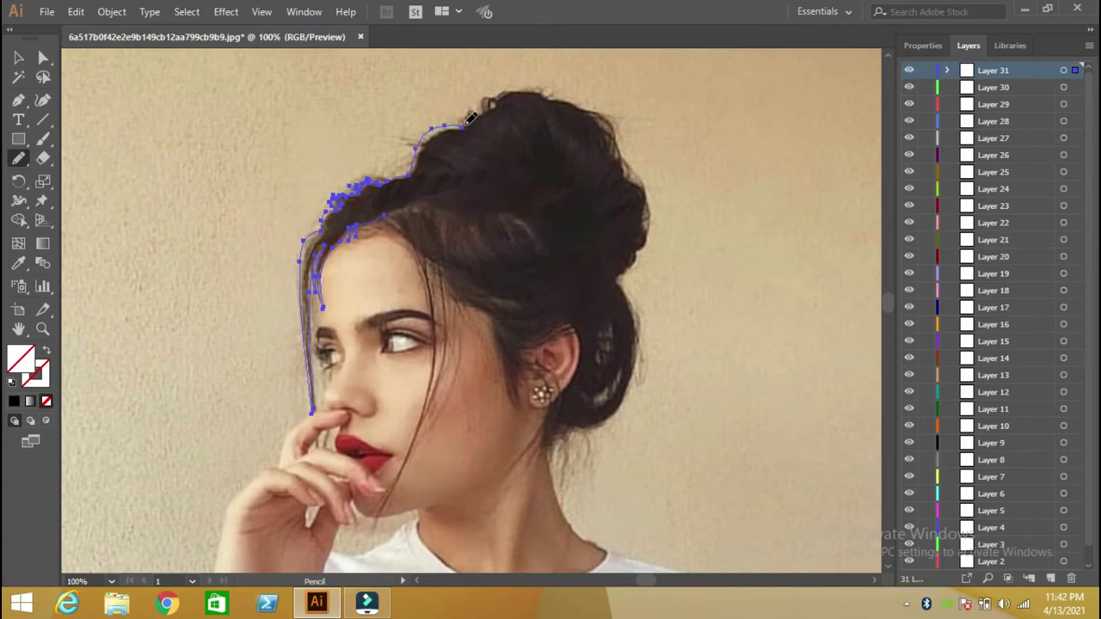
left_click_drag(485, 109, 482, 95)
left_click_drag(503, 102, 502, 99)
left_click_drag(513, 84, 549, 89)
mouse_move(549, 97)
left_mouse_down()
mouse_move(596, 112)
mouse_move(621, 149)
left_mouse_up()
left_click_drag(605, 114, 617, 146)
left_click_drag(612, 124, 643, 186)
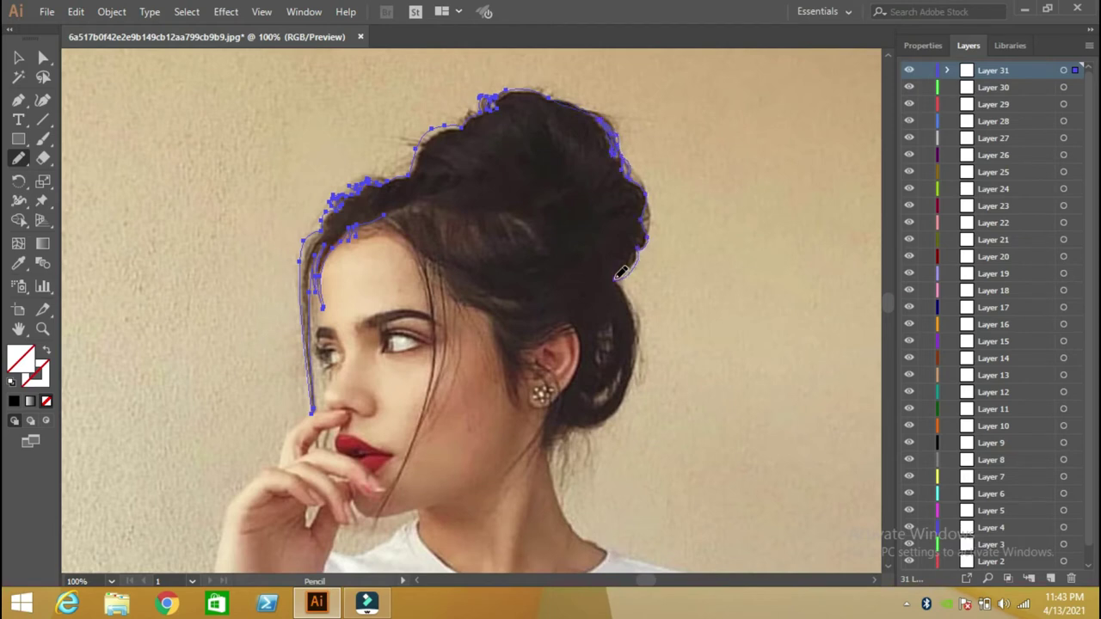
Step: Trace down the bun's right side to the nape and along the hair behind the ear
mouse_move(616, 274)
left_mouse_down()
mouse_move(639, 319)
mouse_move(632, 389)
mouse_move(622, 413)
mouse_move(562, 421)
left_mouse_up()
key("ctrl+shift+a")
left_click(564, 393)
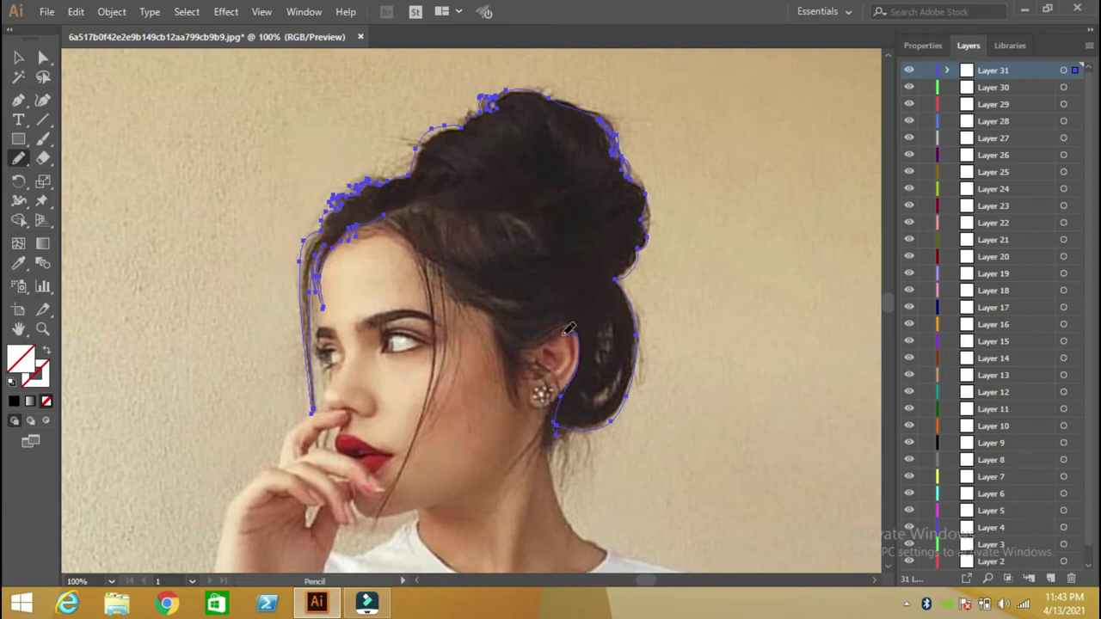
mouse_move(551, 341)
left_mouse_down()
mouse_move(529, 345)
mouse_move(574, 328)
mouse_move(527, 333)
left_mouse_up()
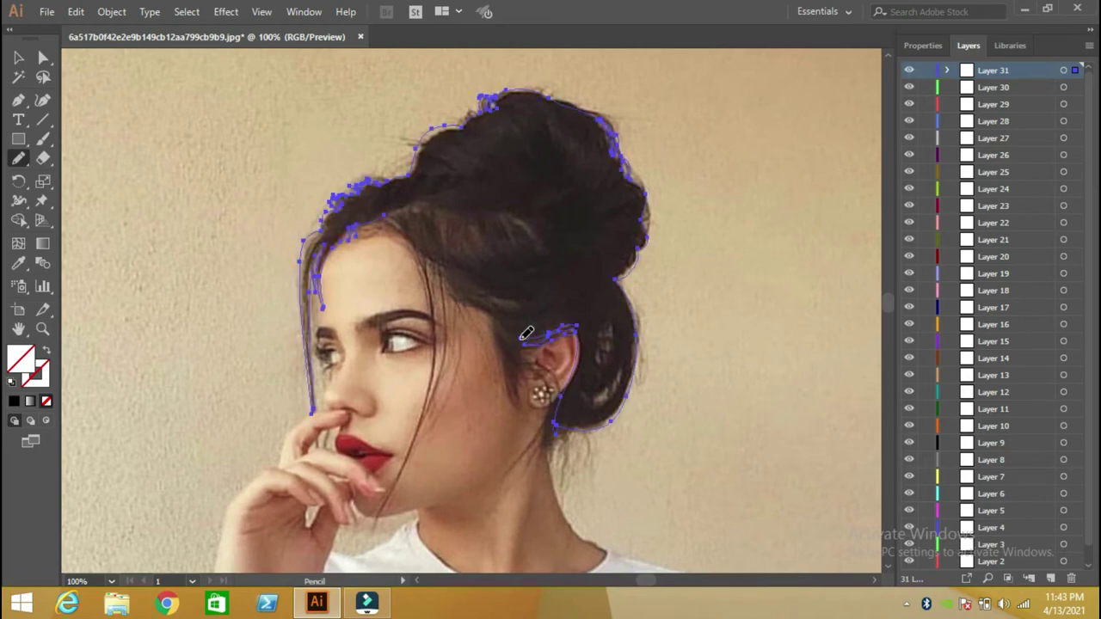
Step: Trace the hair around the ear and earring, then up the hair edge
left_click_drag(523, 336, 559, 377)
left_click_drag(526, 348, 557, 392)
left_click_drag(519, 353, 522, 398)
left_click(523, 399)
left_click(522, 399)
mouse_move(520, 401)
left_mouse_down()
mouse_move(499, 320)
mouse_move(455, 289)
mouse_move(450, 297)
mouse_move(436, 259)
left_mouse_up()
Step: Draw the loose strand falling from the temple down the cheek to the chin
mouse_move(448, 299)
left_mouse_down()
mouse_move(448, 353)
mouse_move(427, 410)
left_mouse_up()
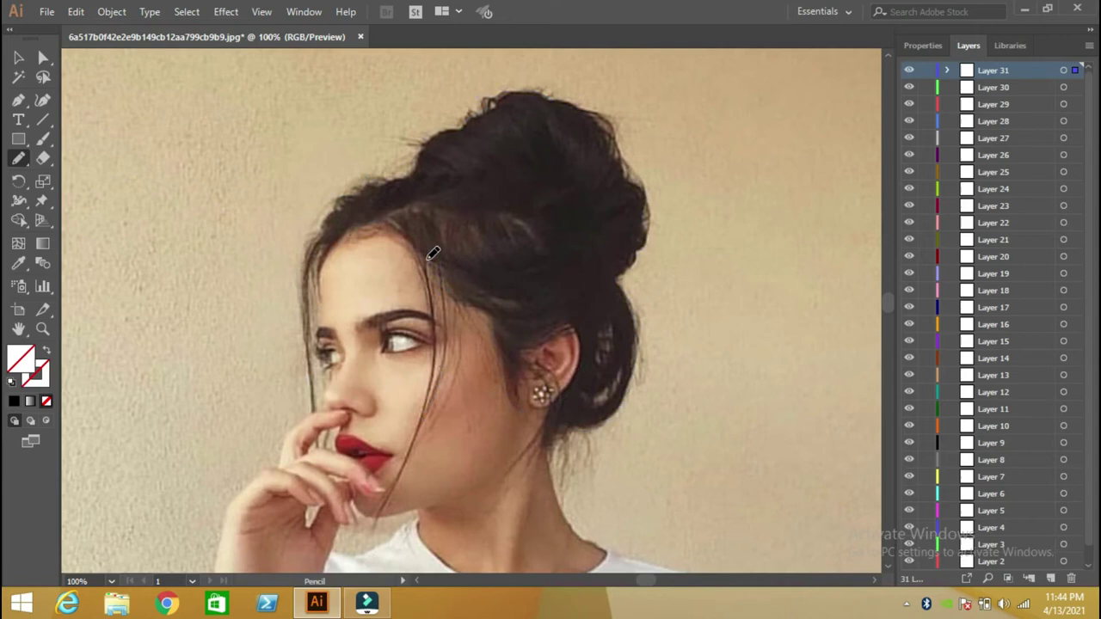
mouse_move(434, 260)
left_mouse_down()
mouse_move(443, 363)
mouse_move(411, 460)
left_mouse_up()
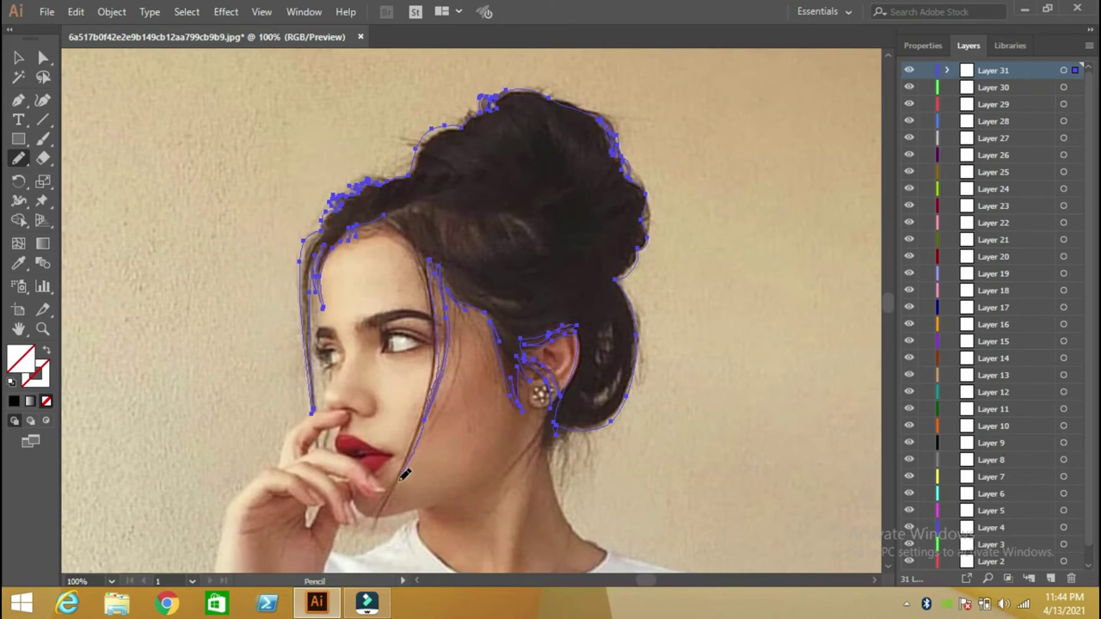
left_click_drag(381, 520, 377, 522)
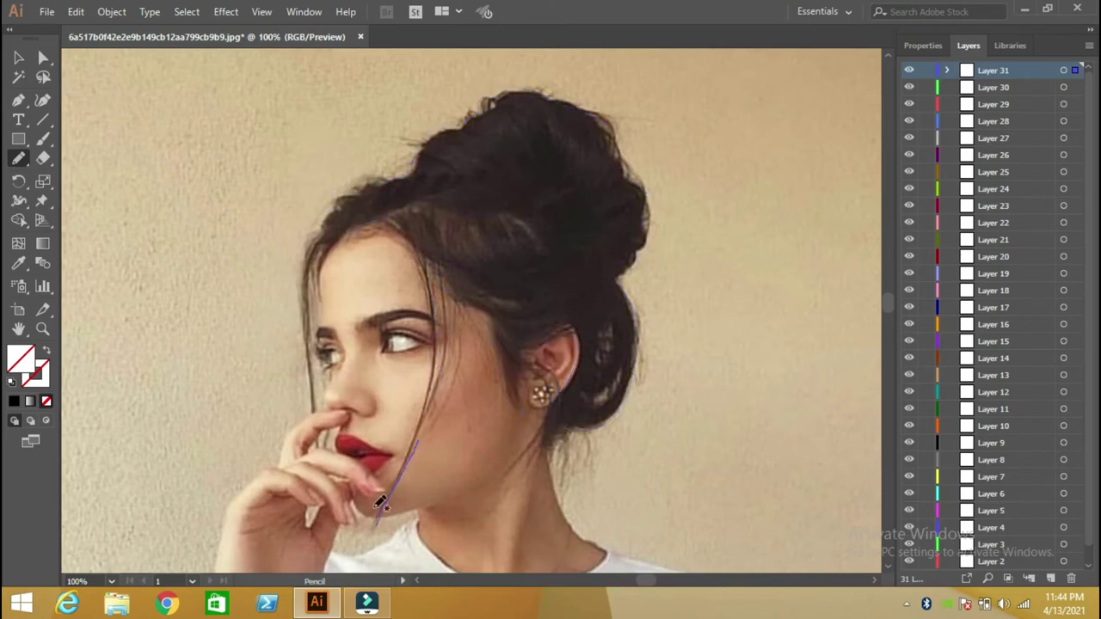
Step: At 150% zoom, draw zig-zag strand lines across the crown toward the bun, then return to 100%
left_click(110, 584)
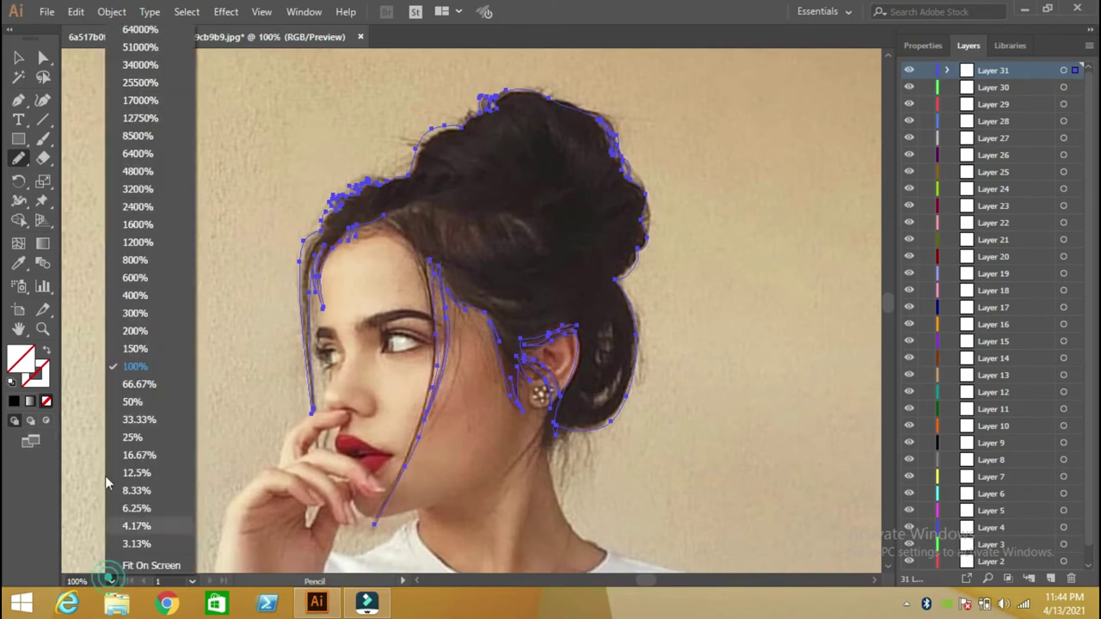
left_click(140, 346)
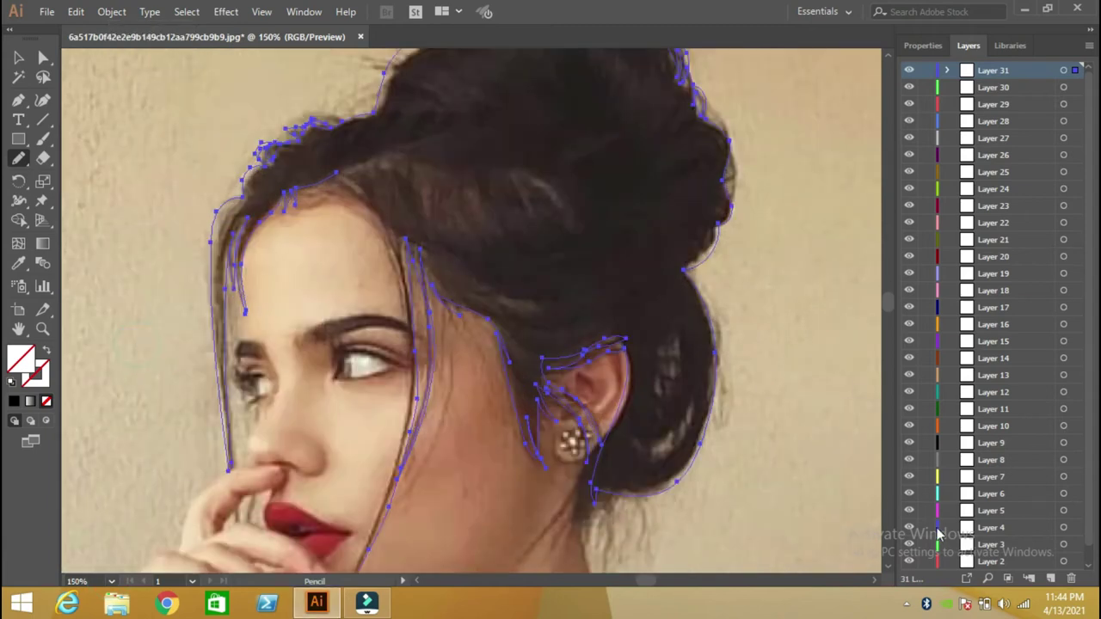
scroll(891, 576, "down", 2)
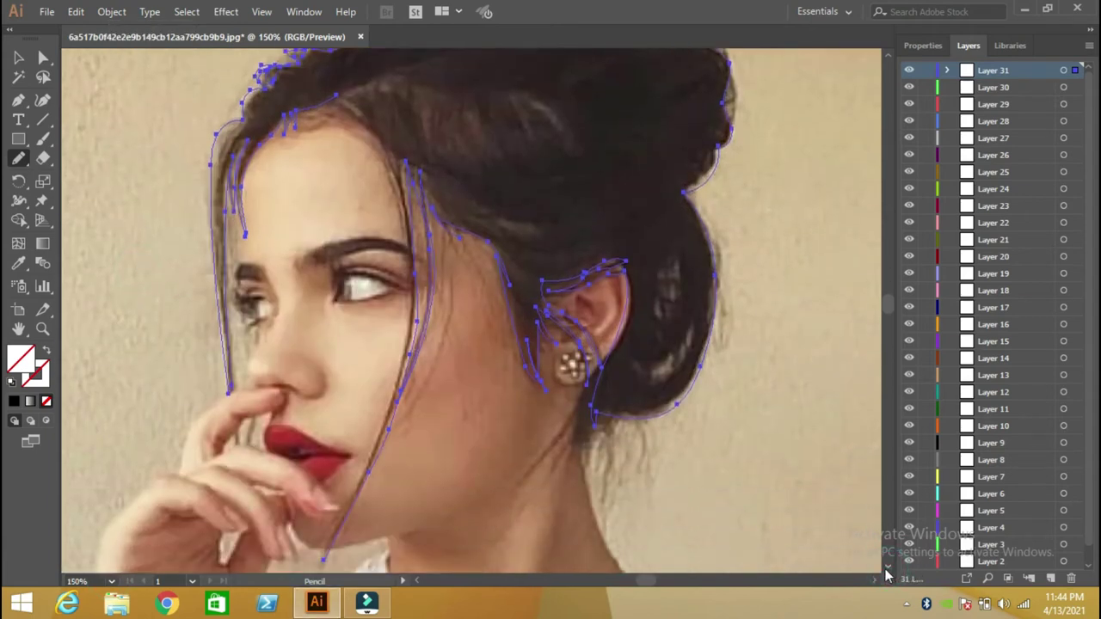
left_click(328, 556)
mouse_move(383, 435)
left_mouse_down()
mouse_move(419, 259)
mouse_move(386, 135)
mouse_move(352, 101)
mouse_move(376, 103)
mouse_move(361, 88)
mouse_move(383, 83)
mouse_move(430, 118)
mouse_move(422, 98)
mouse_move(445, 128)
mouse_move(438, 103)
mouse_move(450, 98)
mouse_move(507, 142)
mouse_move(502, 112)
mouse_move(533, 138)
mouse_move(530, 98)
mouse_move(573, 143)
mouse_move(604, 148)
mouse_move(570, 106)
mouse_move(510, 75)
mouse_move(461, 81)
mouse_move(399, 67)
mouse_move(349, 84)
left_mouse_up()
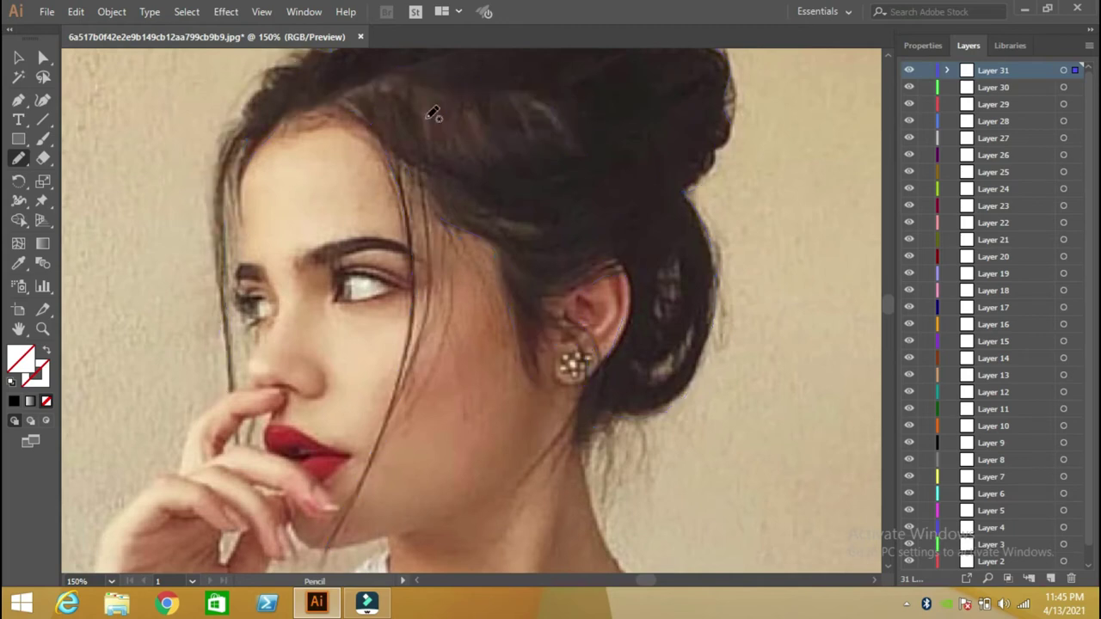
left_click(111, 583)
left_click(140, 363)
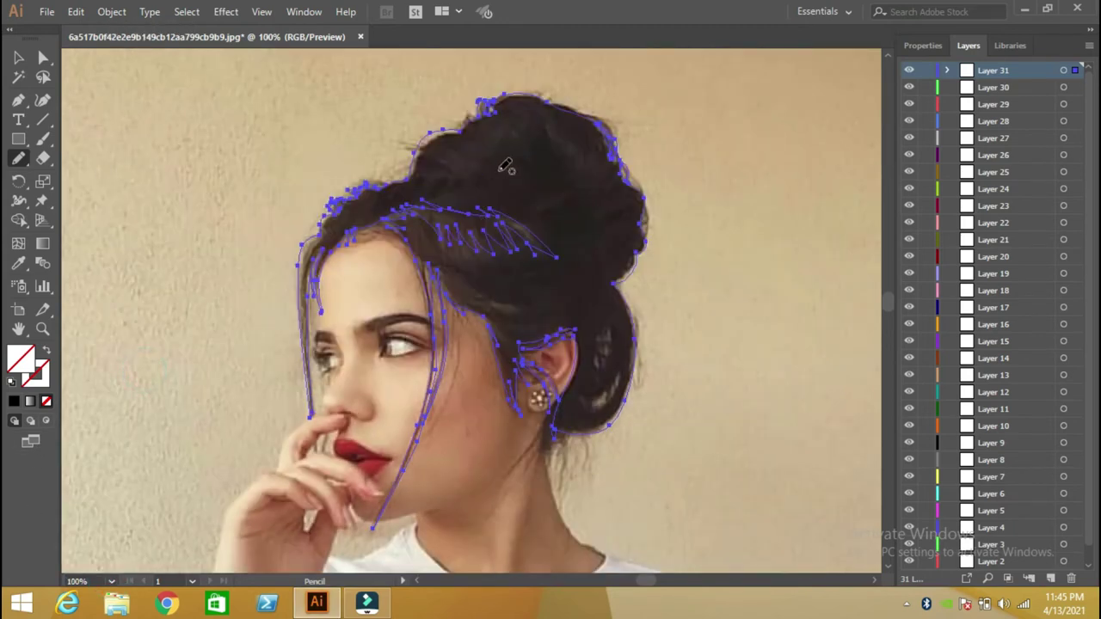
left_click(465, 178)
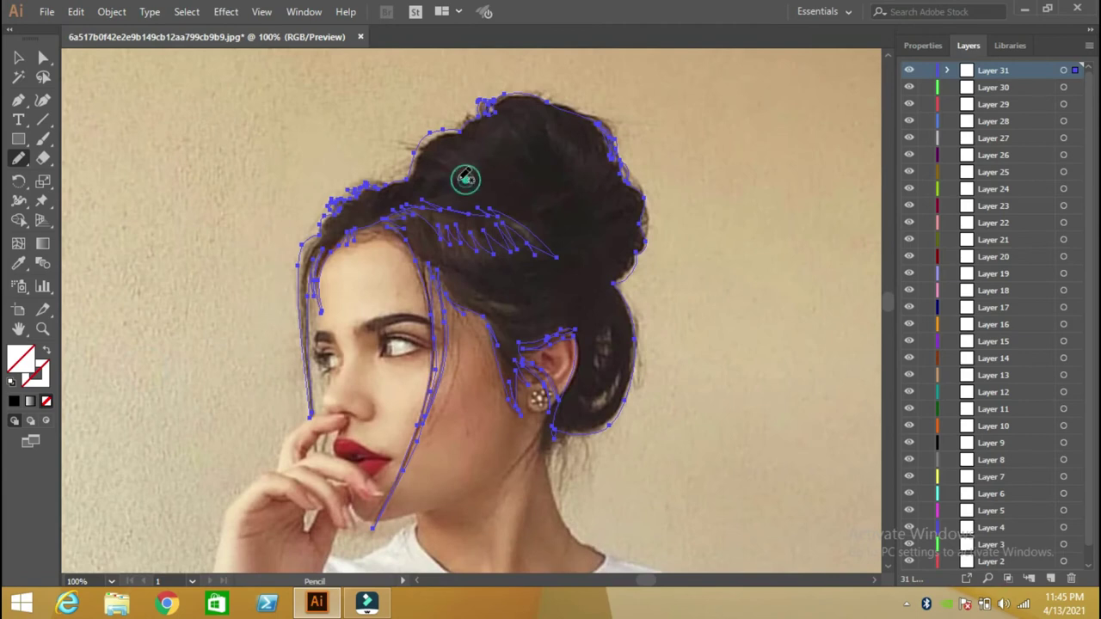
Step: Draw two closed strand shapes on the bun, one on its left and one on its right
mouse_move(466, 178)
left_mouse_down()
mouse_move(422, 176)
mouse_move(435, 152)
left_mouse_up()
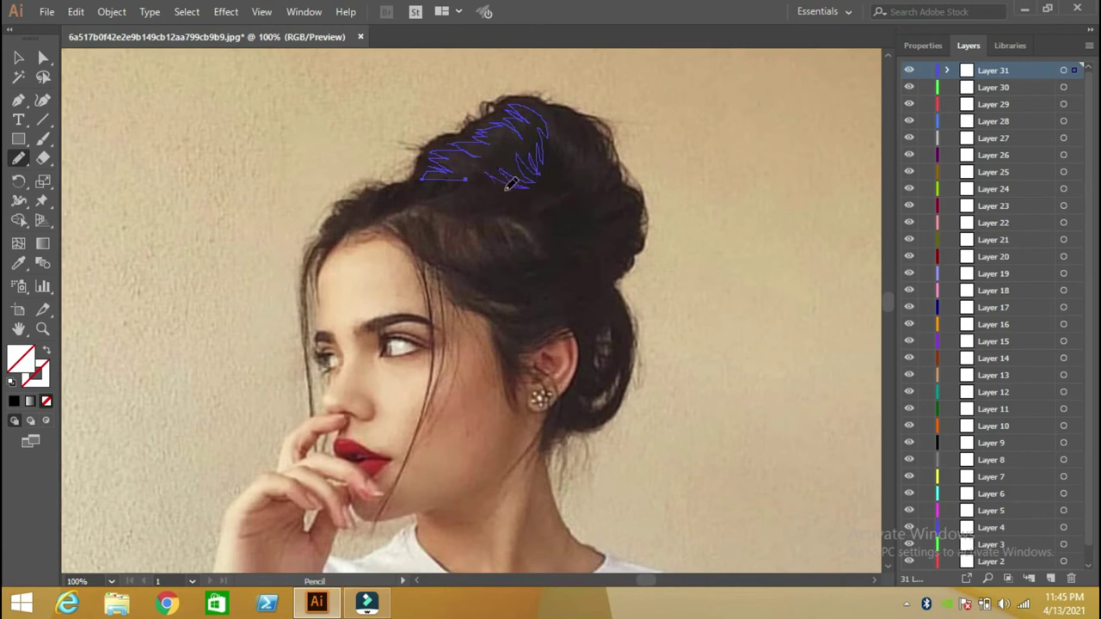
left_click_drag(487, 174, 495, 172)
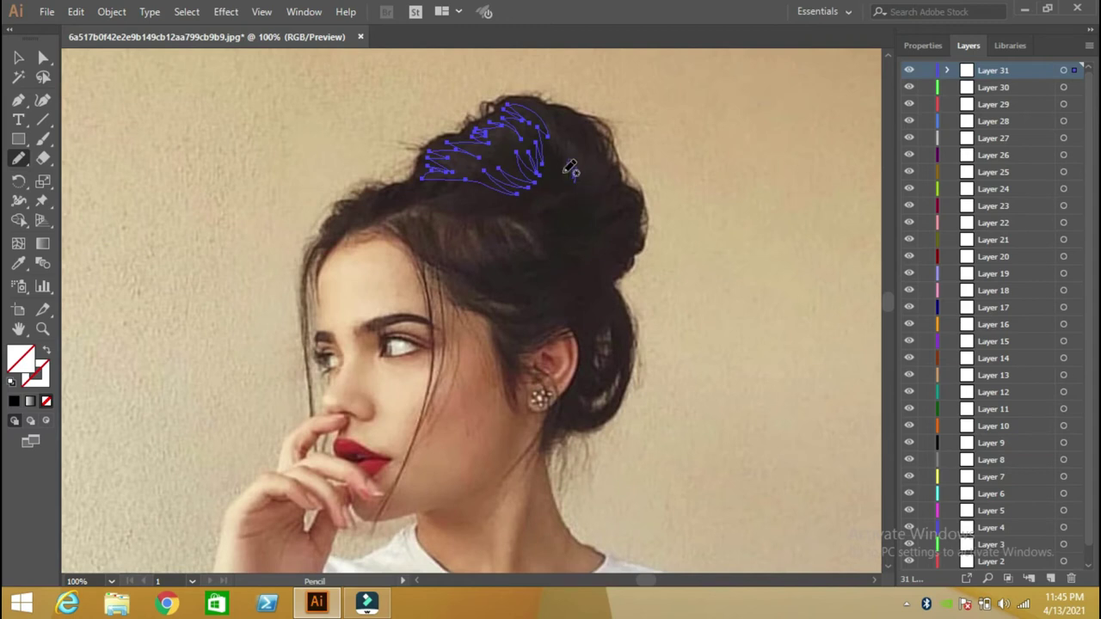
left_click_drag(572, 179, 558, 150)
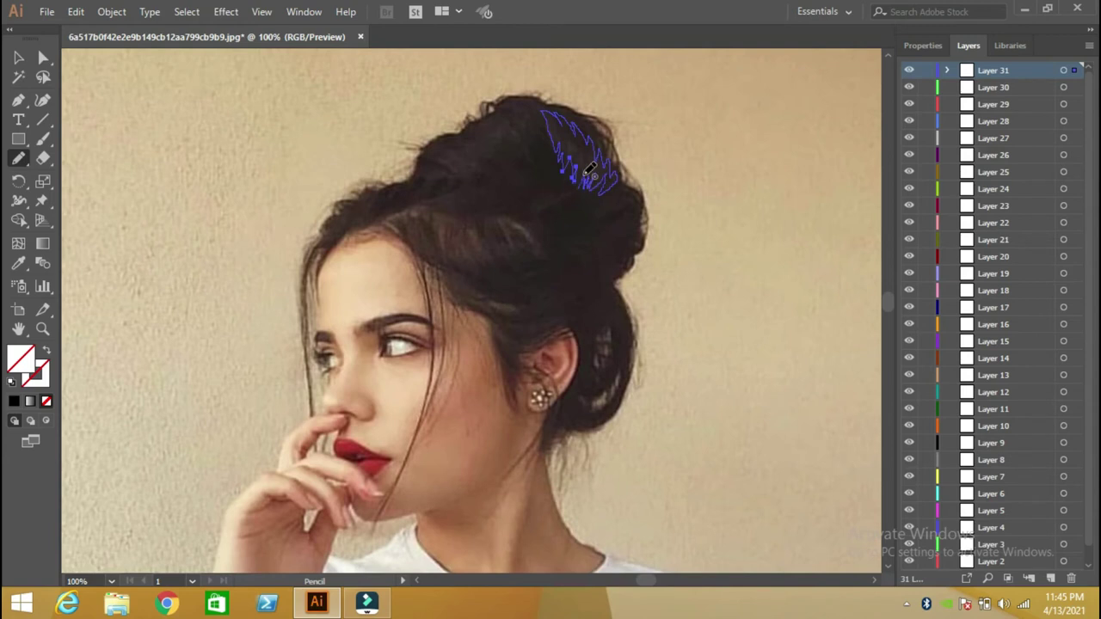
left_click_drag(583, 177, 585, 182)
Step: Add a curved strand below the bun, one along the hair's top edge, a small strand, and a curl
mouse_move(571, 244)
left_mouse_down()
mouse_move(558, 277)
mouse_move(565, 291)
mouse_move(634, 235)
mouse_move(633, 206)
mouse_move(615, 205)
mouse_move(583, 234)
mouse_move(572, 228)
mouse_move(567, 236)
mouse_move(585, 244)
left_mouse_up()
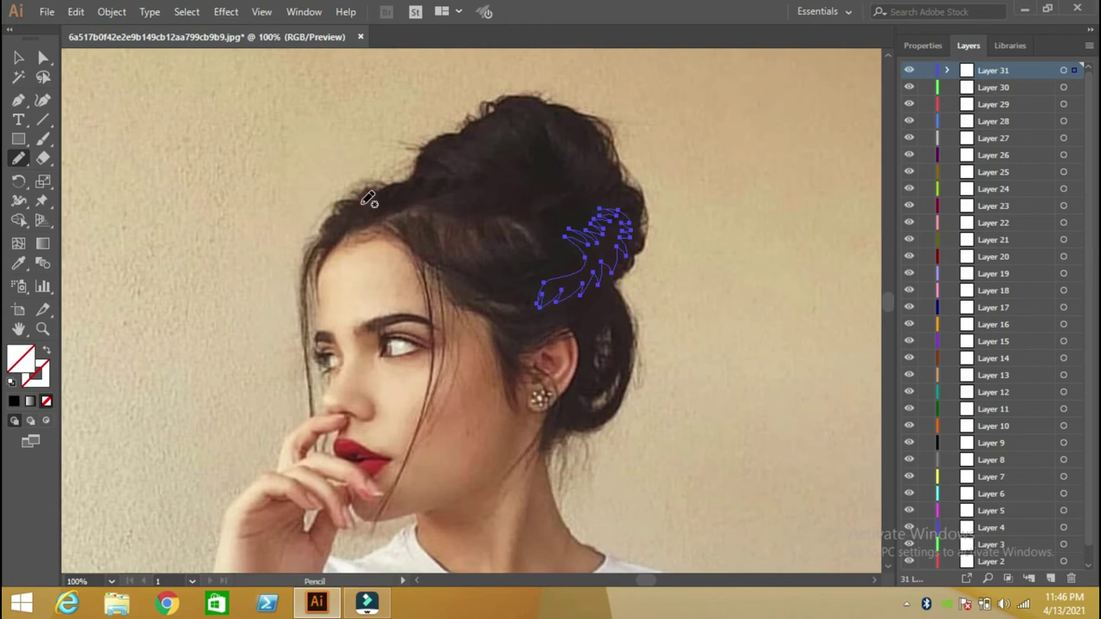
mouse_move(373, 219)
left_mouse_down()
mouse_move(422, 175)
mouse_move(453, 183)
mouse_move(355, 215)
mouse_move(383, 206)
left_mouse_up()
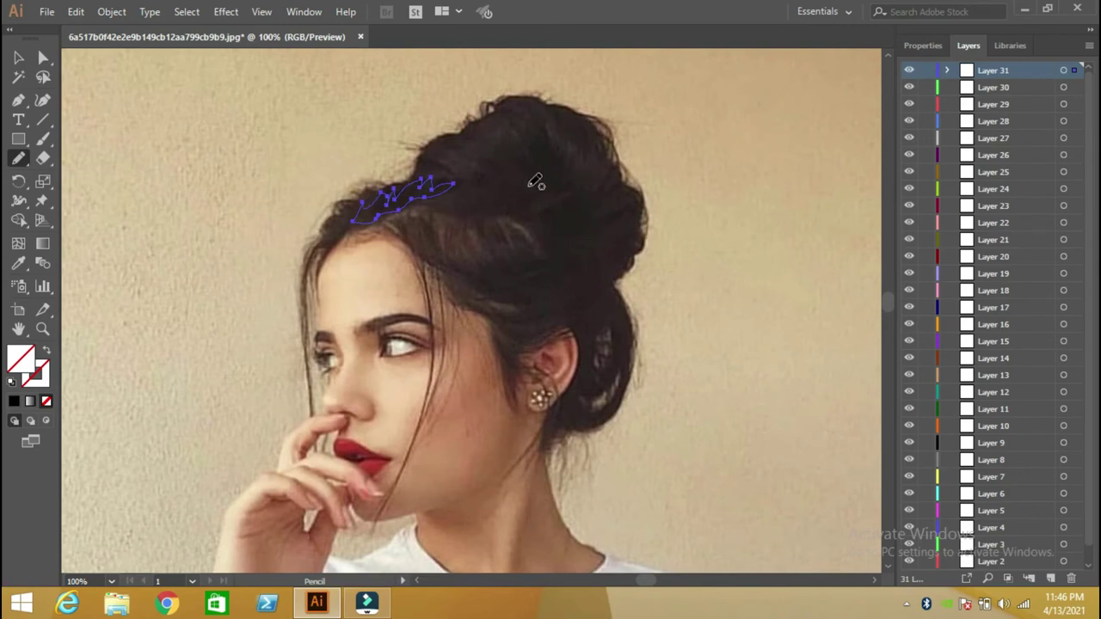
mouse_move(534, 184)
left_mouse_down()
mouse_move(521, 159)
mouse_move(553, 127)
mouse_move(568, 184)
mouse_move(557, 193)
mouse_move(542, 172)
mouse_move(540, 200)
mouse_move(539, 176)
left_mouse_up()
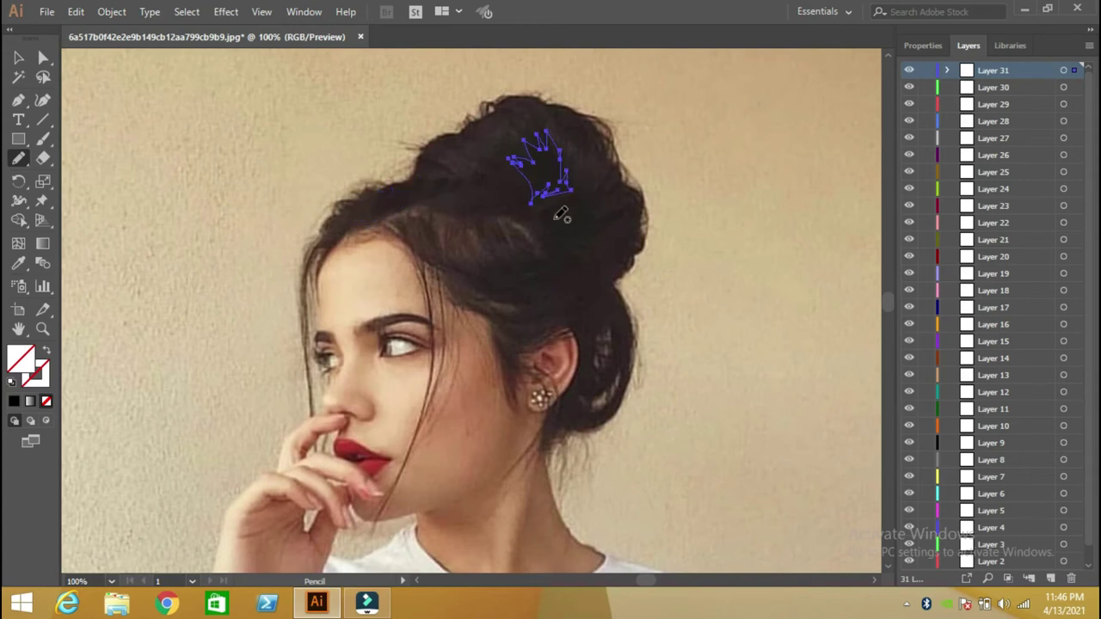
mouse_move(545, 220)
left_mouse_down()
mouse_move(585, 229)
mouse_move(602, 209)
mouse_move(585, 204)
left_mouse_up()
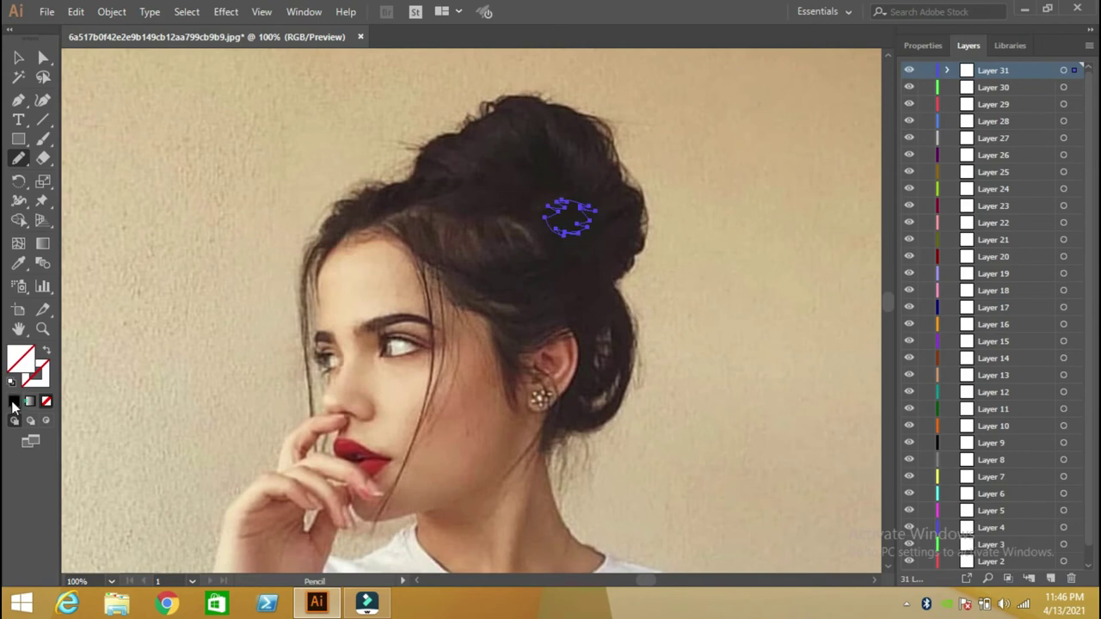
Step: Fill the spiky crown shape on the bun with black
left_click(14, 403)
left_click(19, 57)
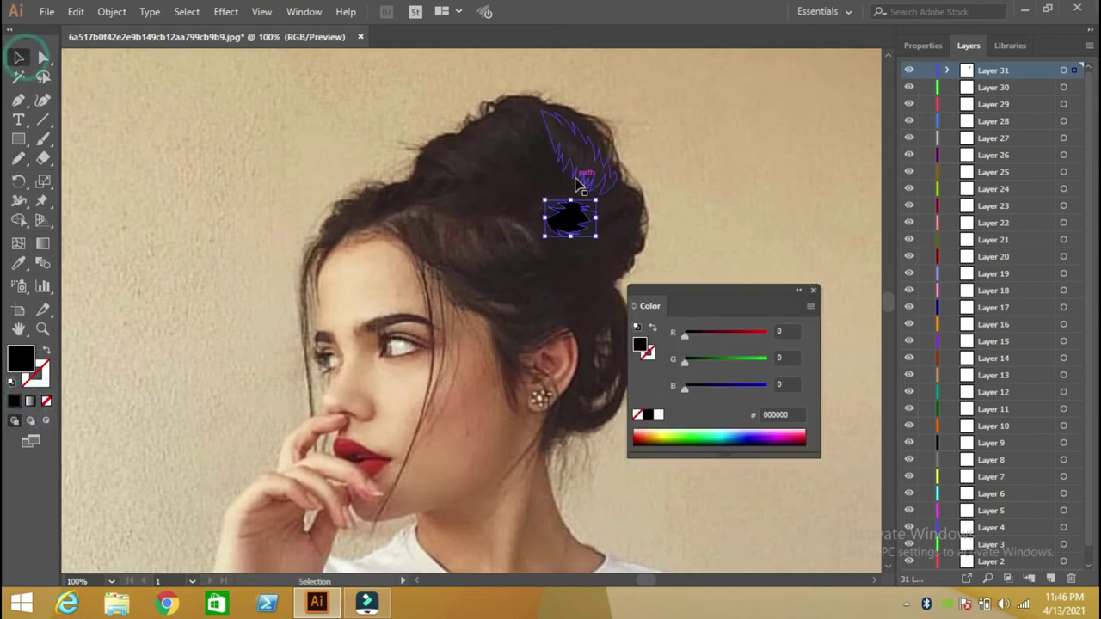
left_click_drag(554, 184, 515, 200)
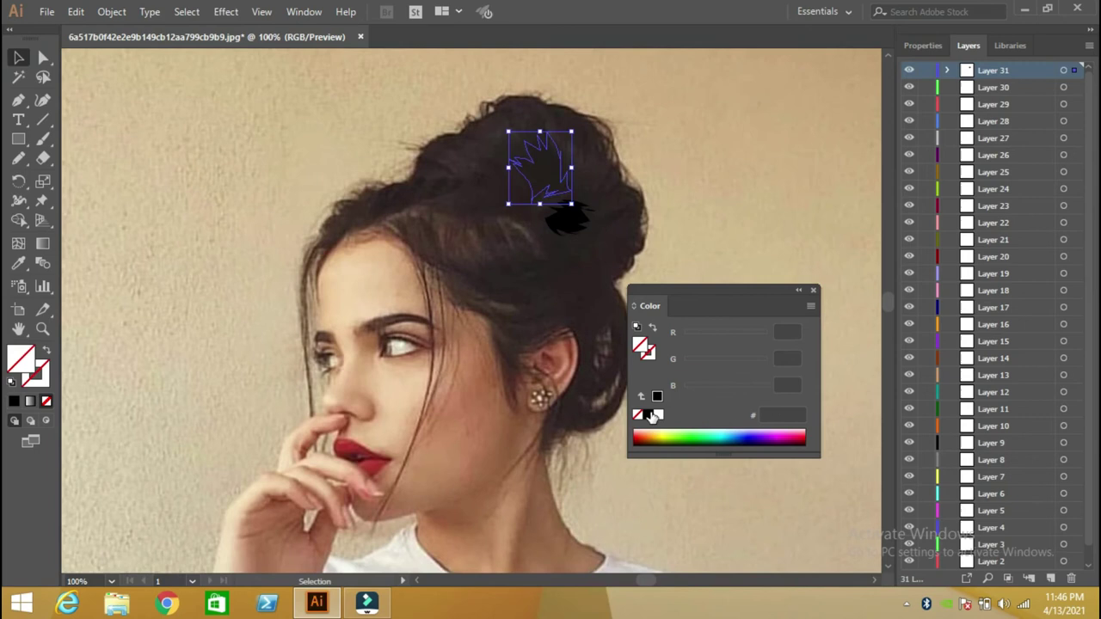
left_click(649, 414)
left_click(815, 291)
Step: Fill the group of bun strokes with the dark hair colour sampled from the photo
left_click(478, 168)
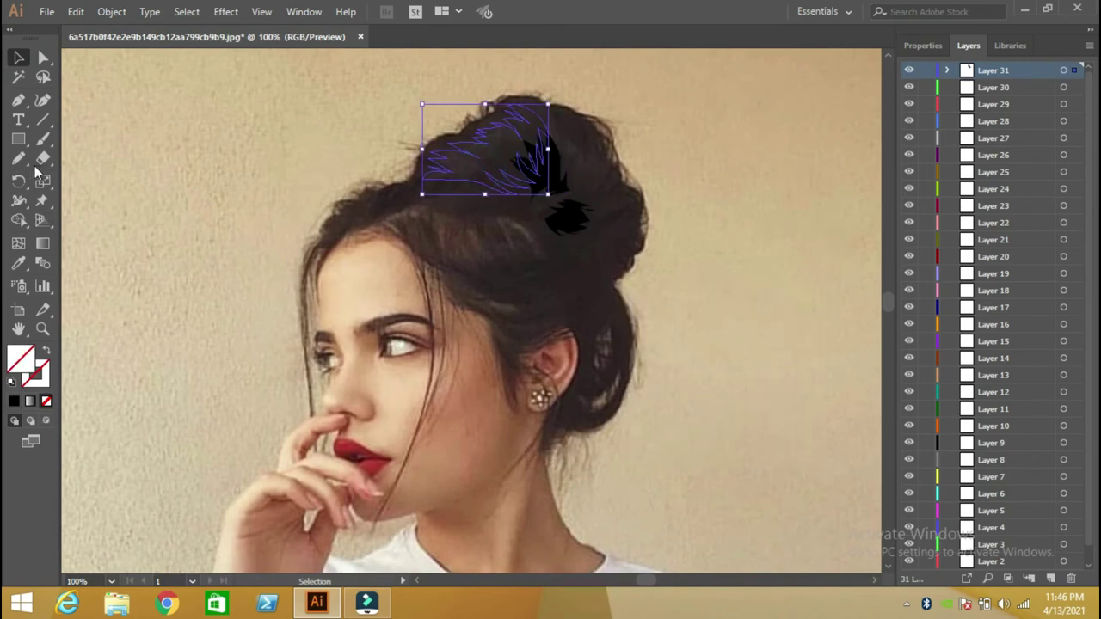
left_click(19, 258)
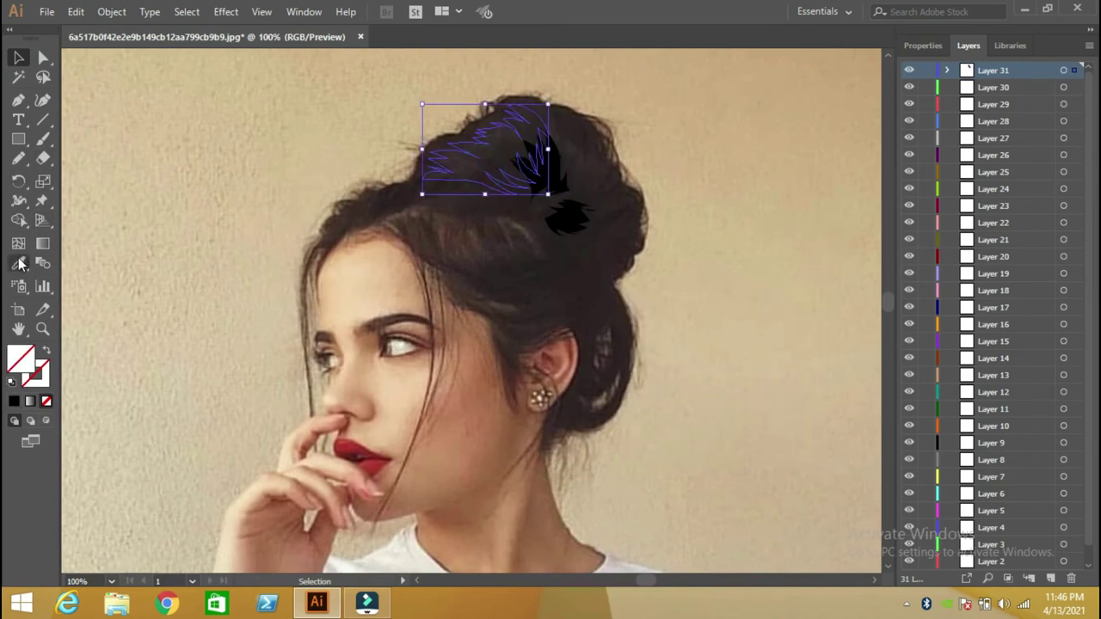
left_click(469, 156)
key("v")
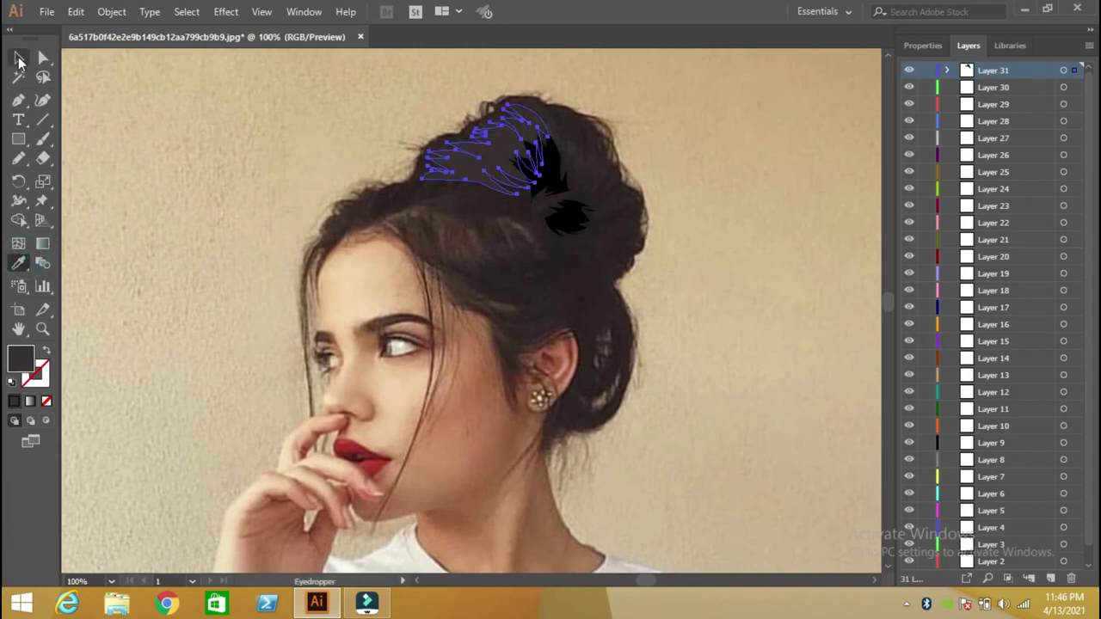
left_click(287, 162)
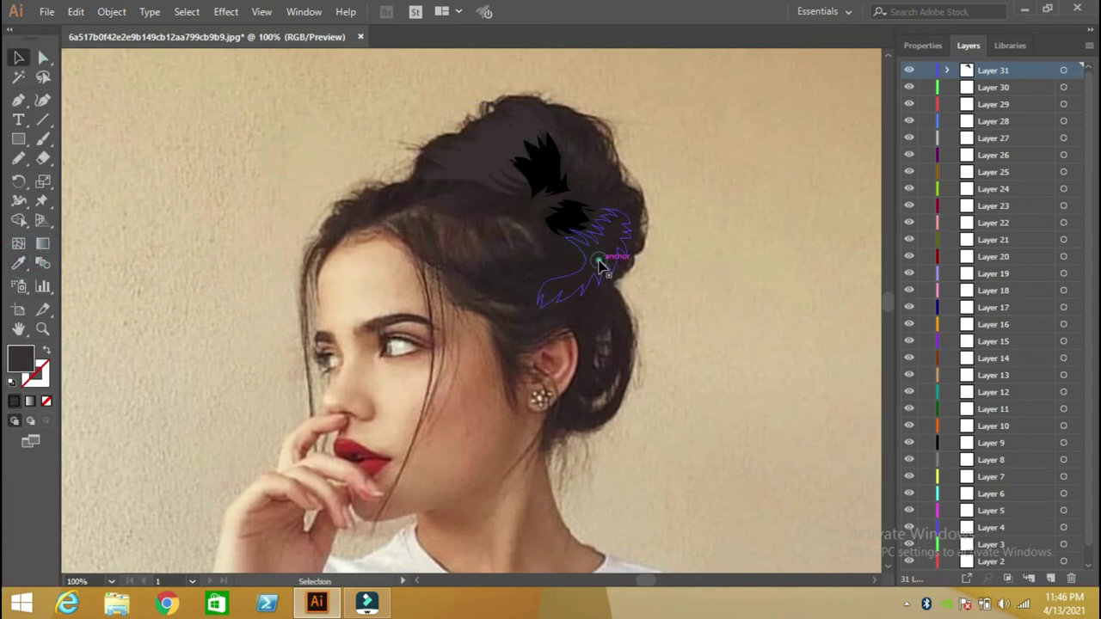
Step: Fill the strands on the bun's right side and top with dark brown 3A3030
left_click(600, 266)
left_click(15, 402)
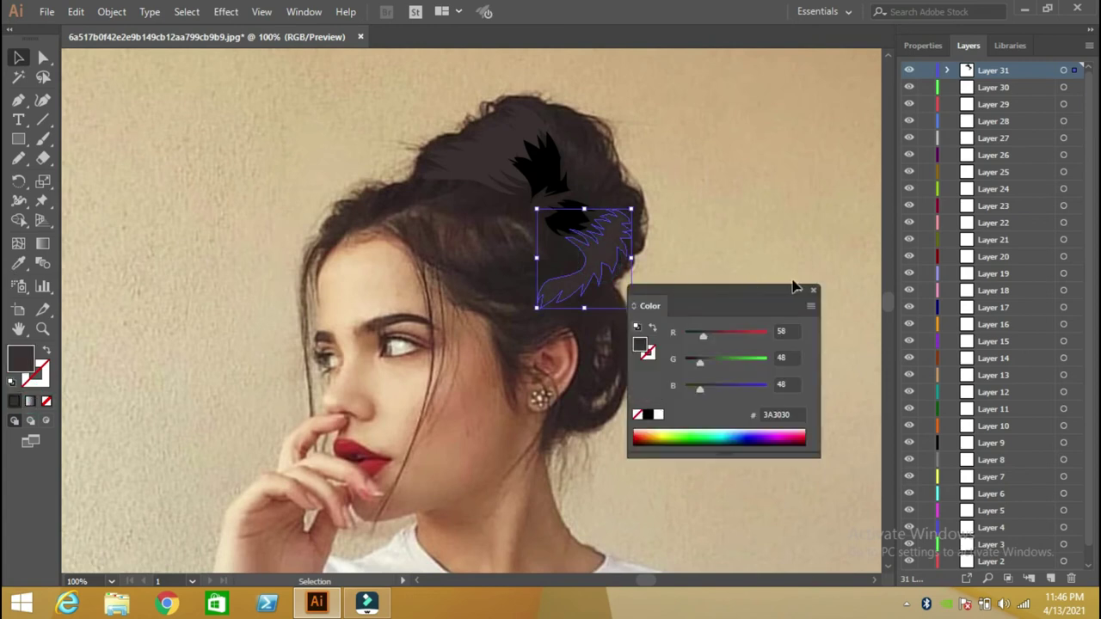
left_click(815, 290)
left_click(604, 187)
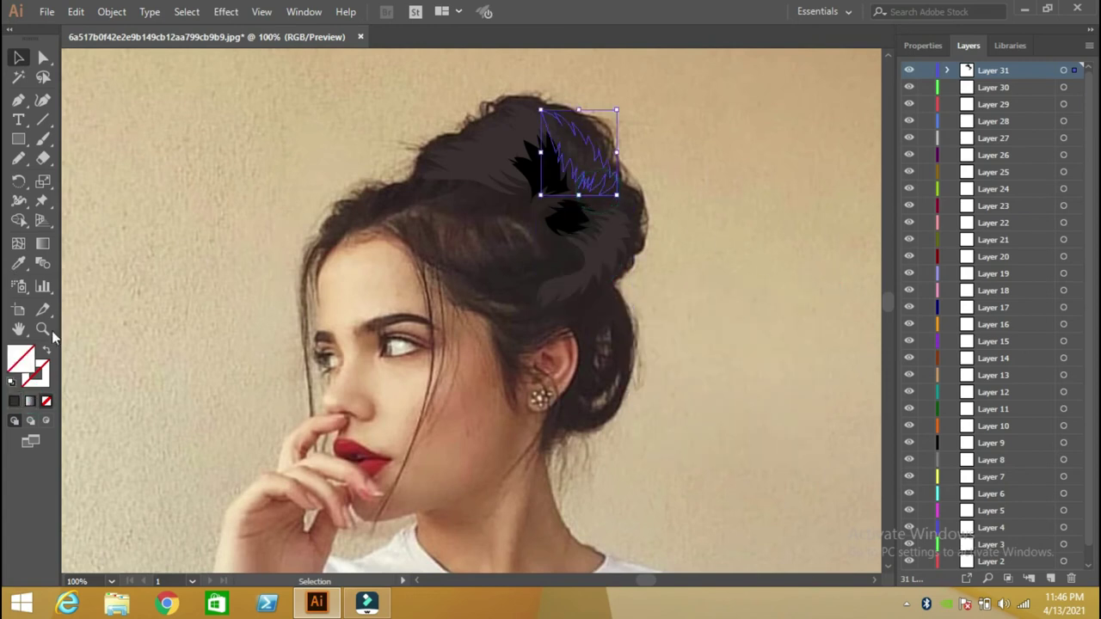
left_click(15, 400)
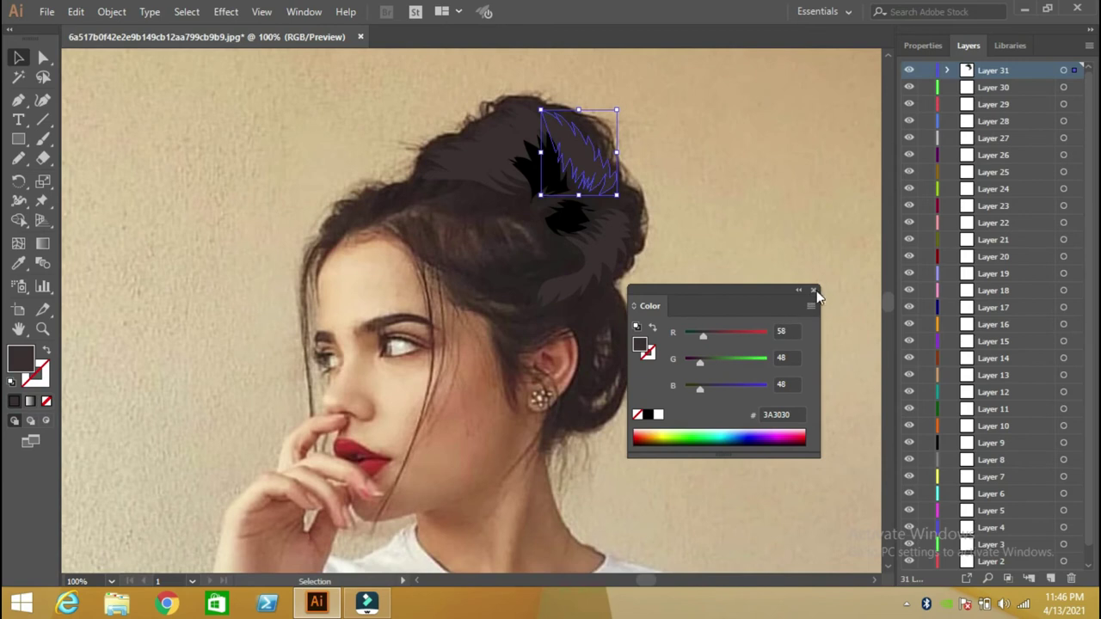
left_click(815, 291)
left_click(758, 297)
scroll(431, 258, "up", 1)
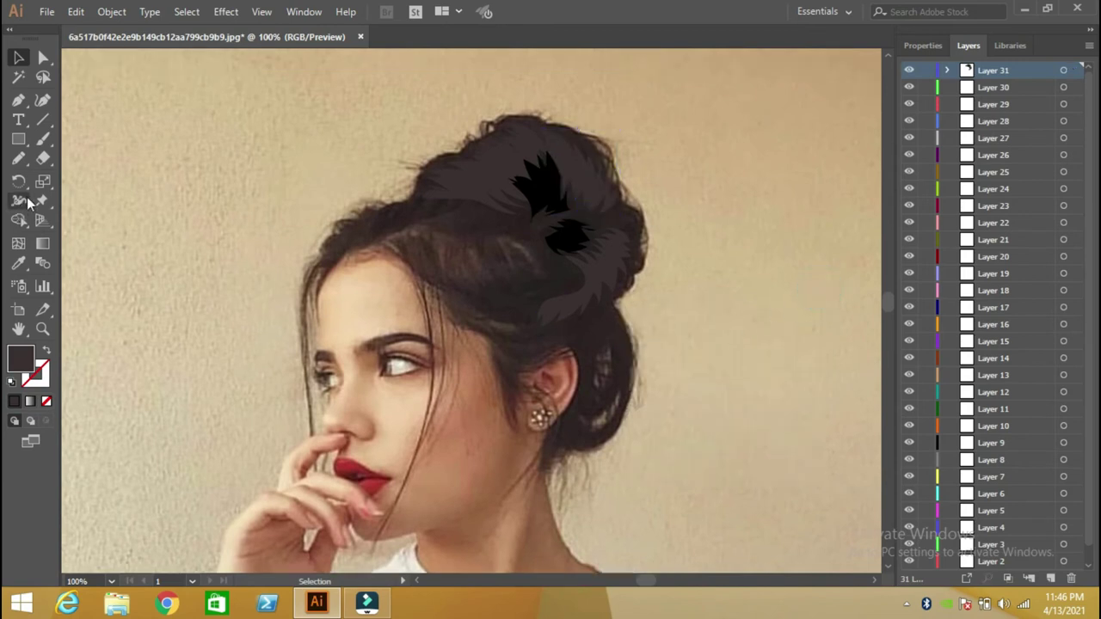
Step: Fill all the traced hair paths with the hair colour sampled from the photo
left_click(348, 260)
left_click(19, 264)
left_click(519, 223)
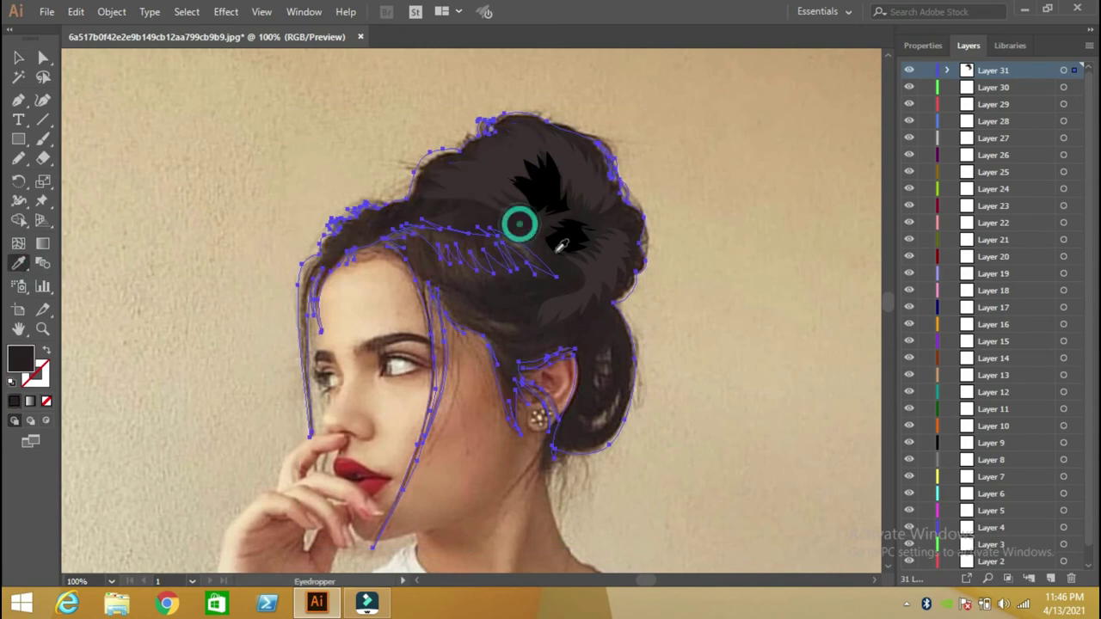
left_click(19, 57)
left_click(264, 123)
Step: Recolour the spiky bun shape very dark brown #281E1E in the Color Picker
left_click(566, 180)
left_click(555, 197)
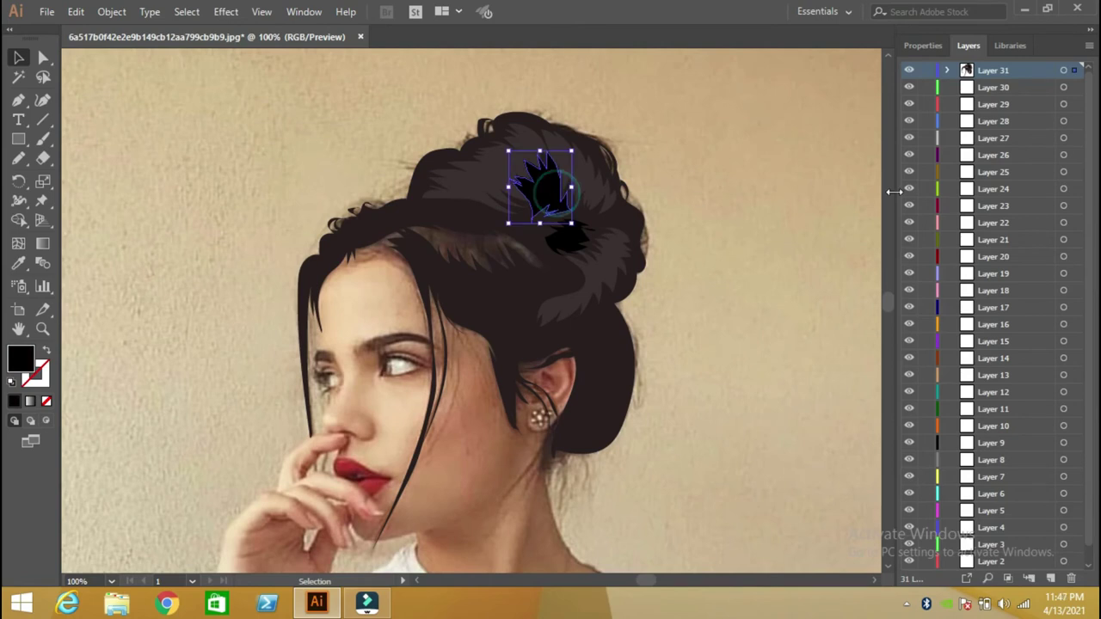
double_click(22, 359)
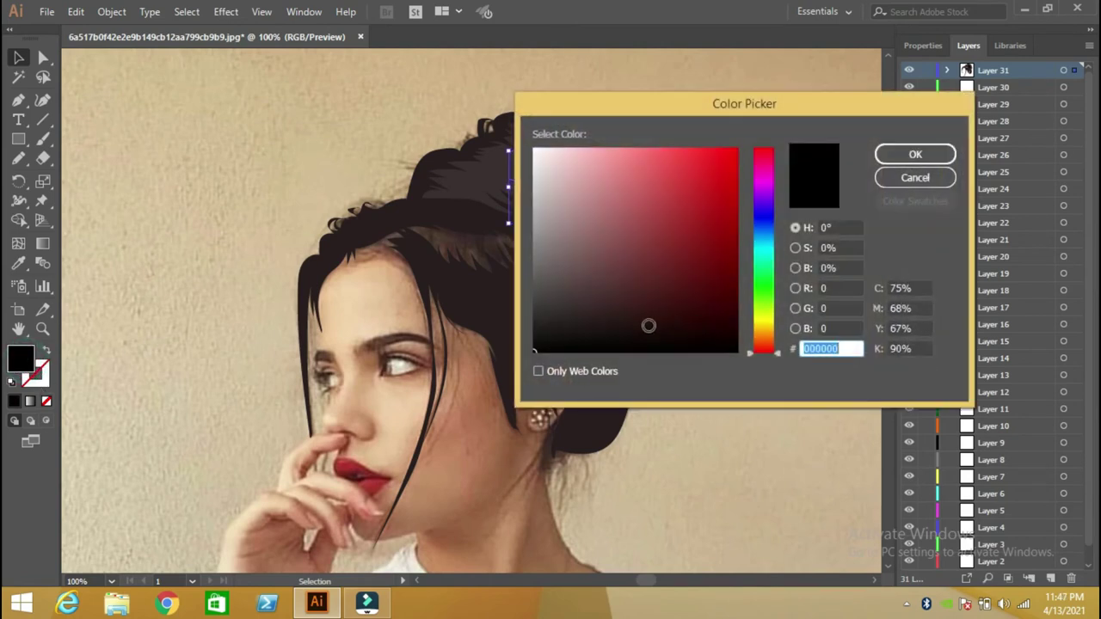
left_click(590, 333)
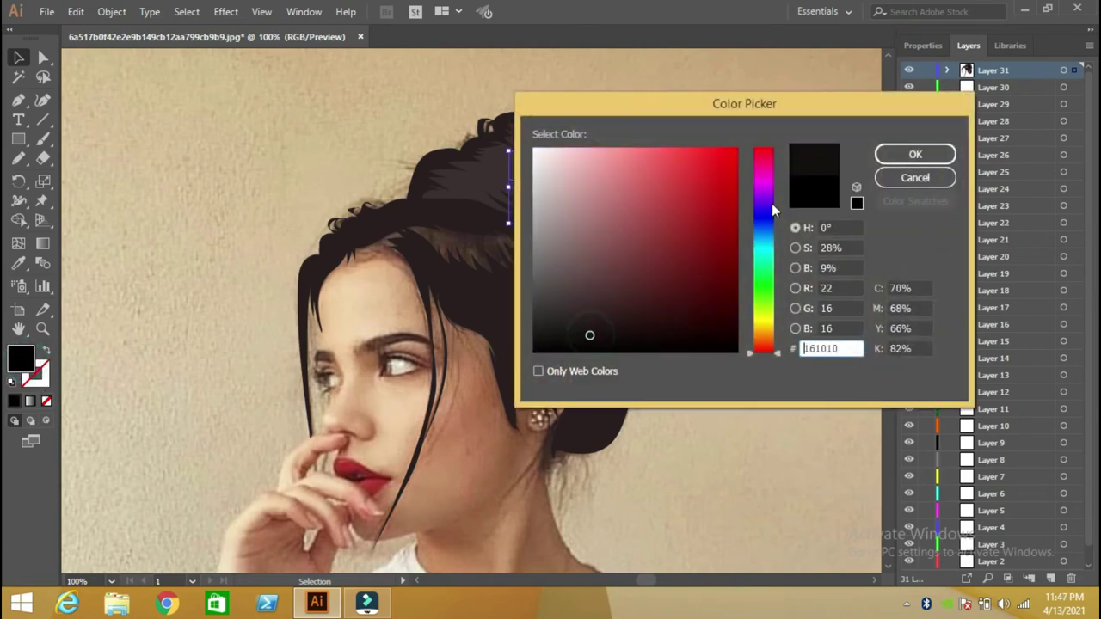
left_click(888, 156)
Step: Give the selected strands the sampled hair colour, then a slightly darker brown
left_click(19, 260)
left_click(404, 246)
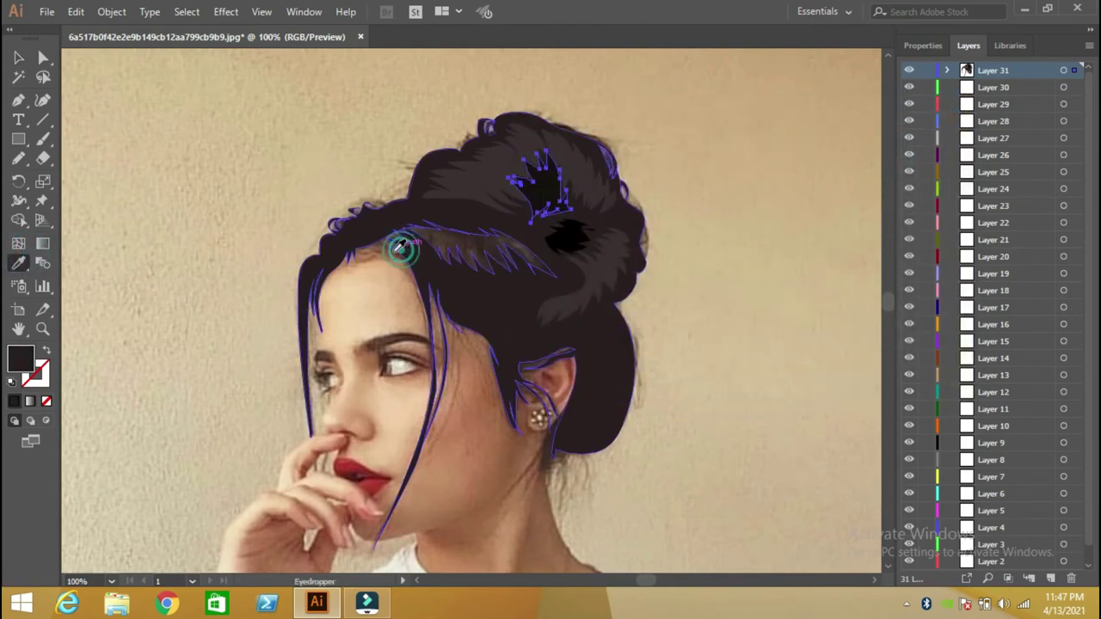
double_click(18, 366)
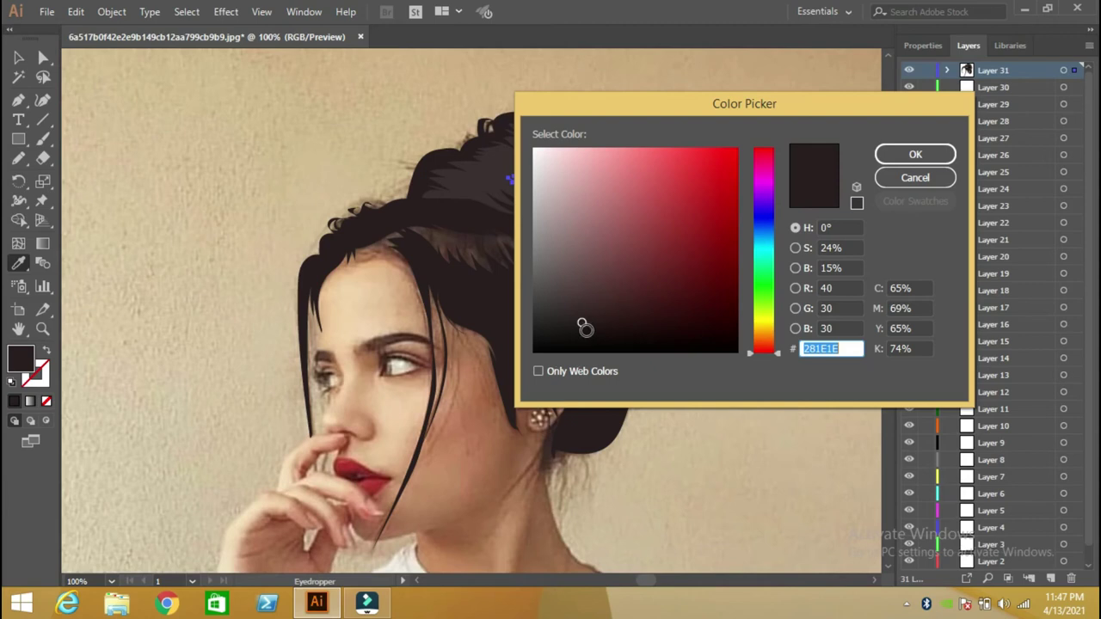
left_click(585, 327)
left_click(914, 155)
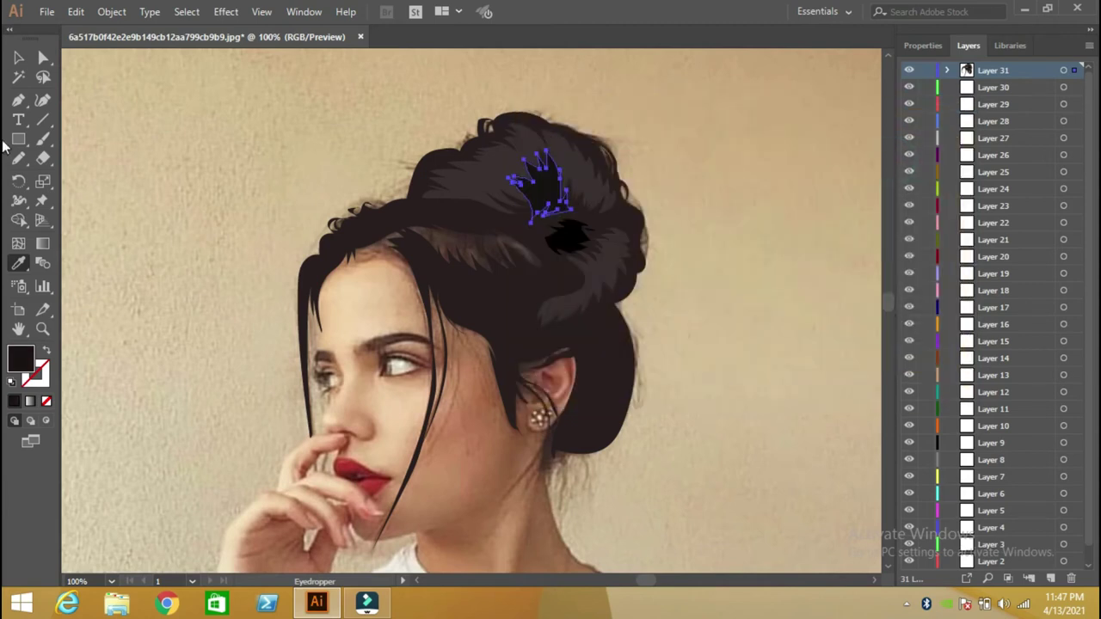
left_click(19, 57)
Step: Fill the spiky bun accent shape with the sampled hair colour
left_click(579, 236)
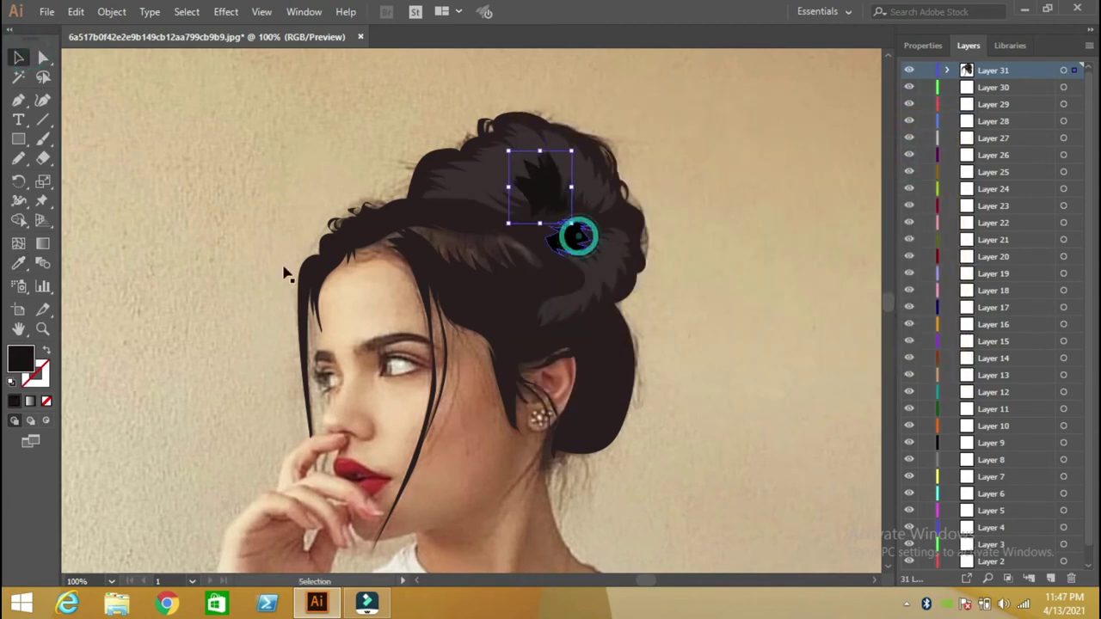
left_click(18, 264)
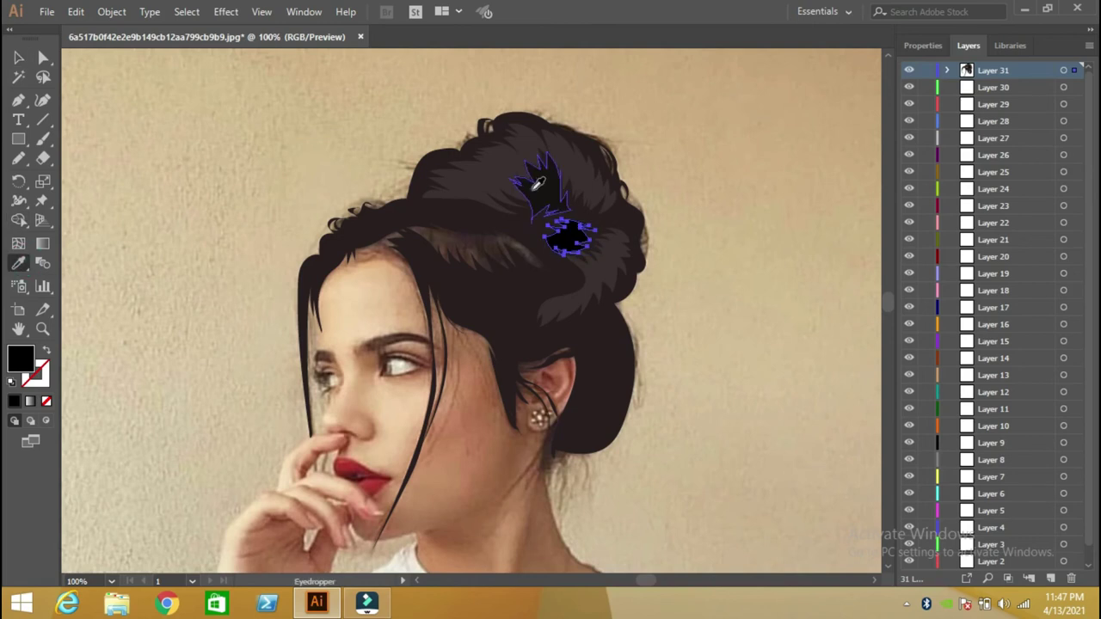
left_click(537, 182)
left_click(18, 57)
Step: Fill the left hairline strands with the dark hair colour sampled from the bun
left_click(400, 215)
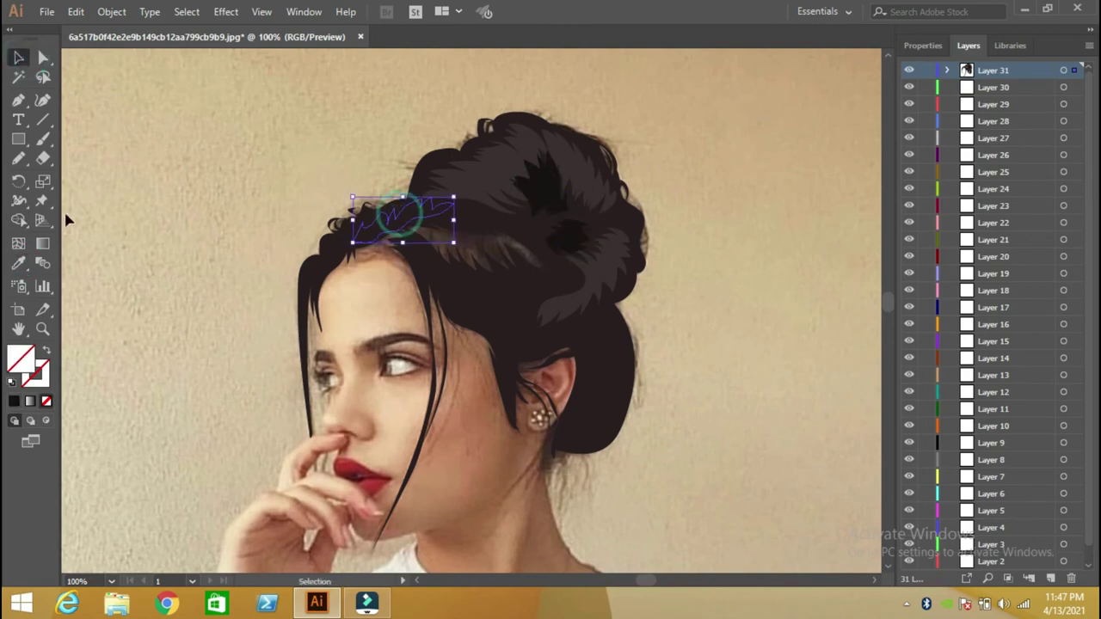
left_click(18, 263)
left_click(456, 178)
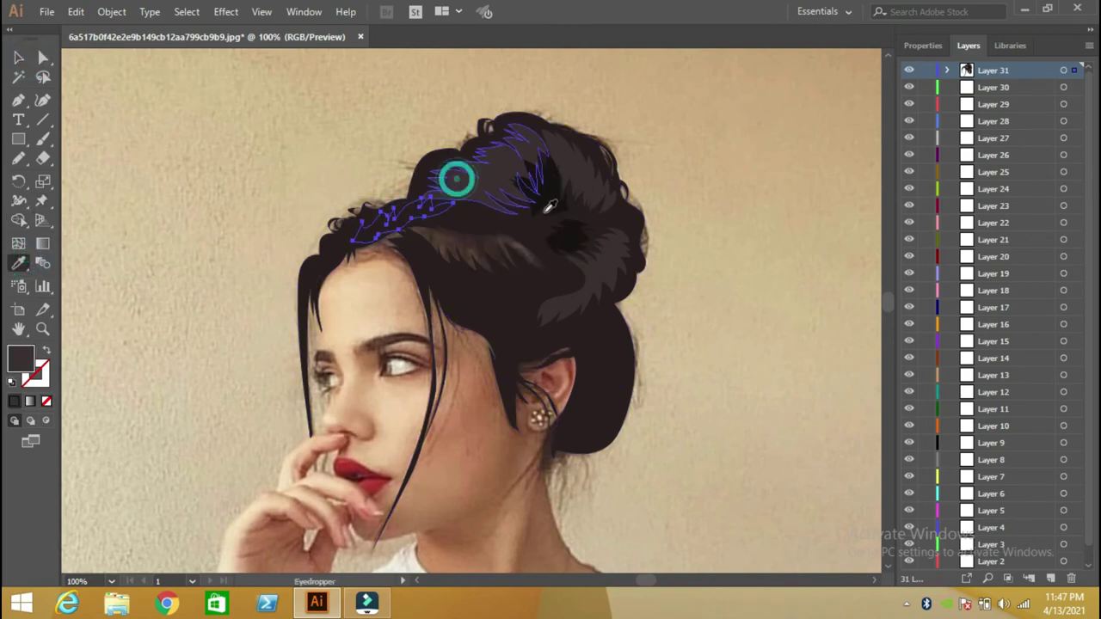
left_click(580, 228)
left_click(18, 57)
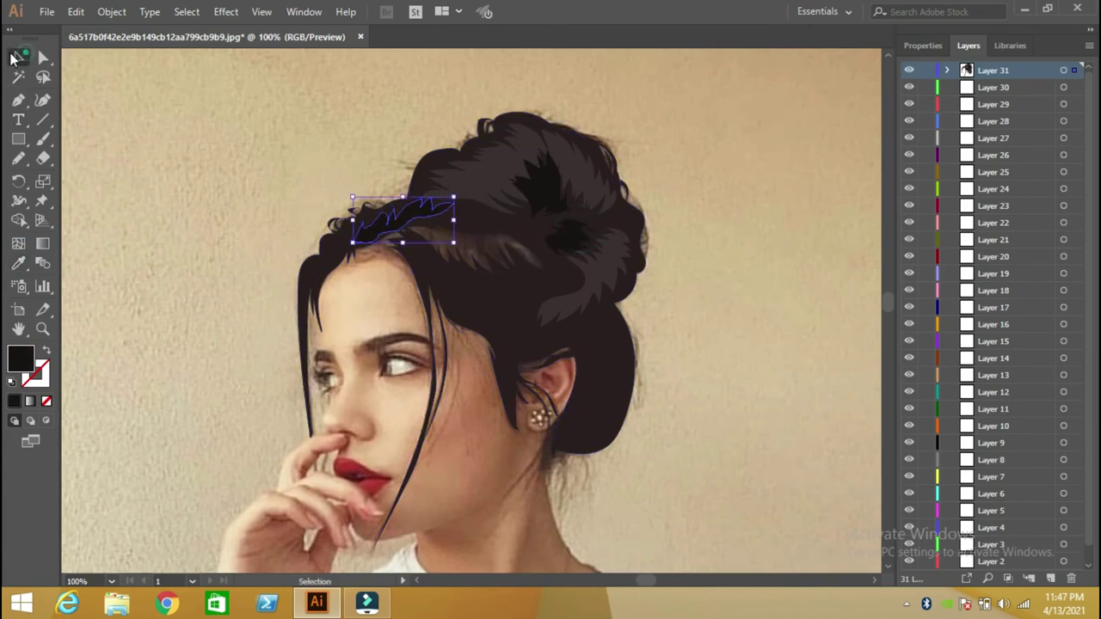
left_click(165, 122)
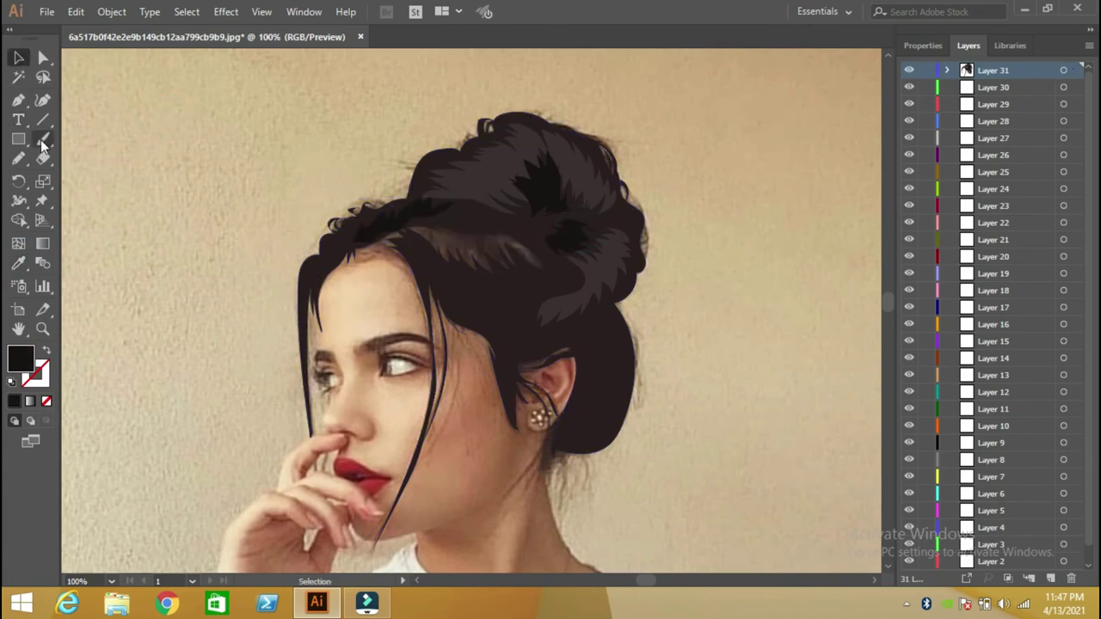
left_click(19, 159)
Step: Draw a thin strand at the left hairline filled near-black 191313
left_click(346, 243)
left_click_drag(346, 243, 322, 261)
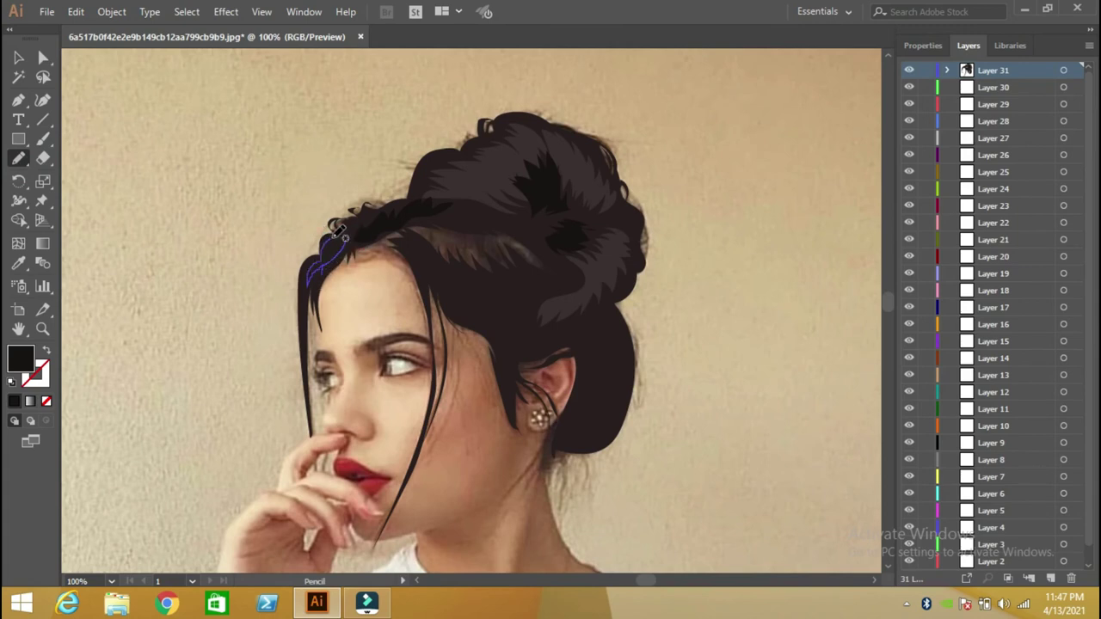
left_click_drag(336, 229, 353, 222)
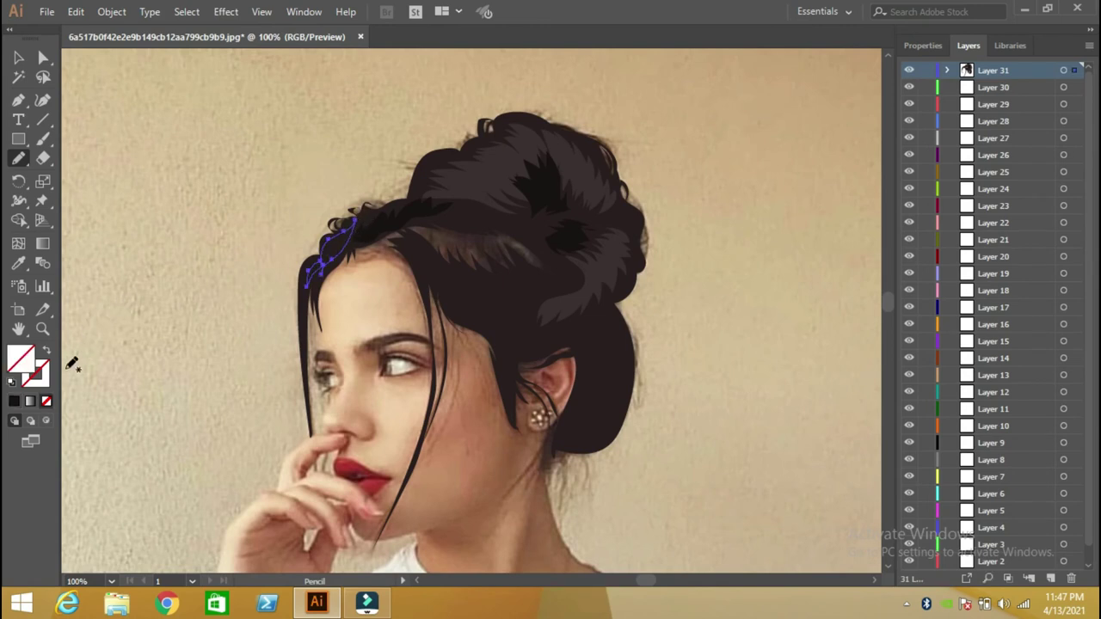
left_click(14, 401)
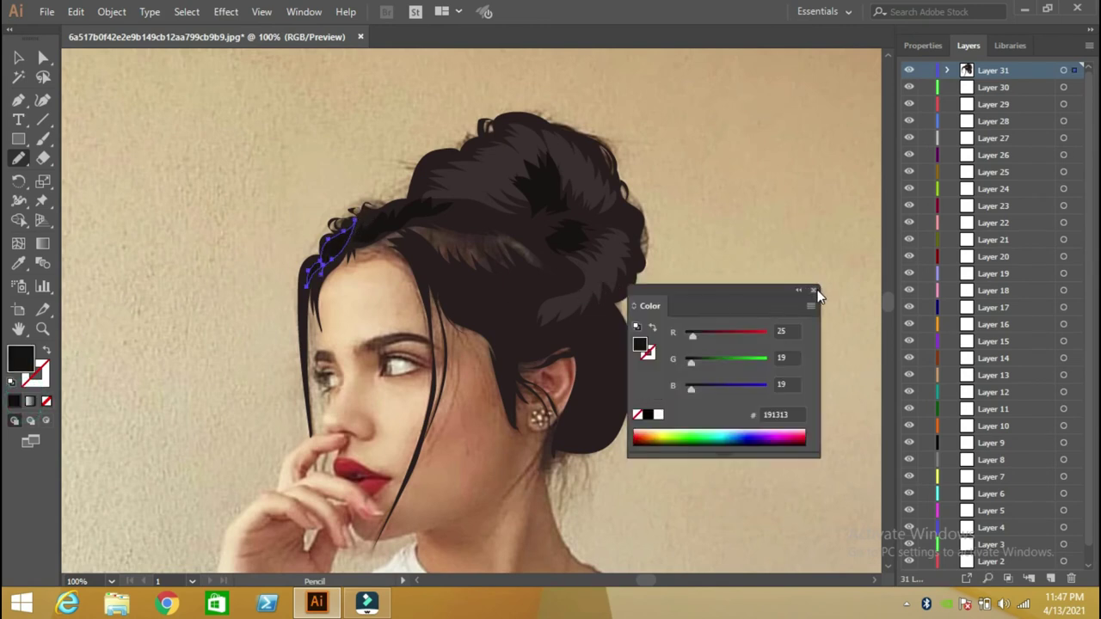
left_click(814, 290)
Step: Draw several strands curving along the side hair
mouse_move(430, 251)
left_mouse_down()
mouse_move(559, 277)
mouse_move(552, 290)
mouse_move(491, 306)
mouse_move(536, 332)
left_mouse_up()
mouse_move(479, 295)
left_mouse_down()
mouse_move(508, 334)
mouse_move(449, 288)
mouse_move(462, 282)
mouse_move(494, 314)
left_mouse_up()
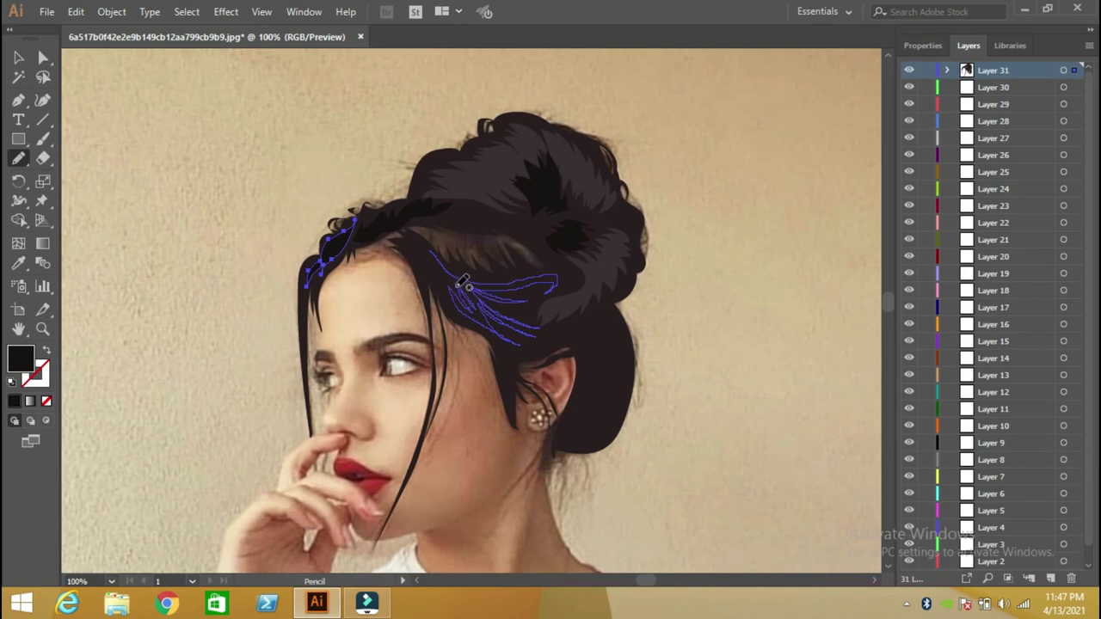
left_click_drag(411, 229, 433, 249)
Step: Draw two unfilled strands on the lower bun just right of the ear
left_click(437, 245, "ctrl")
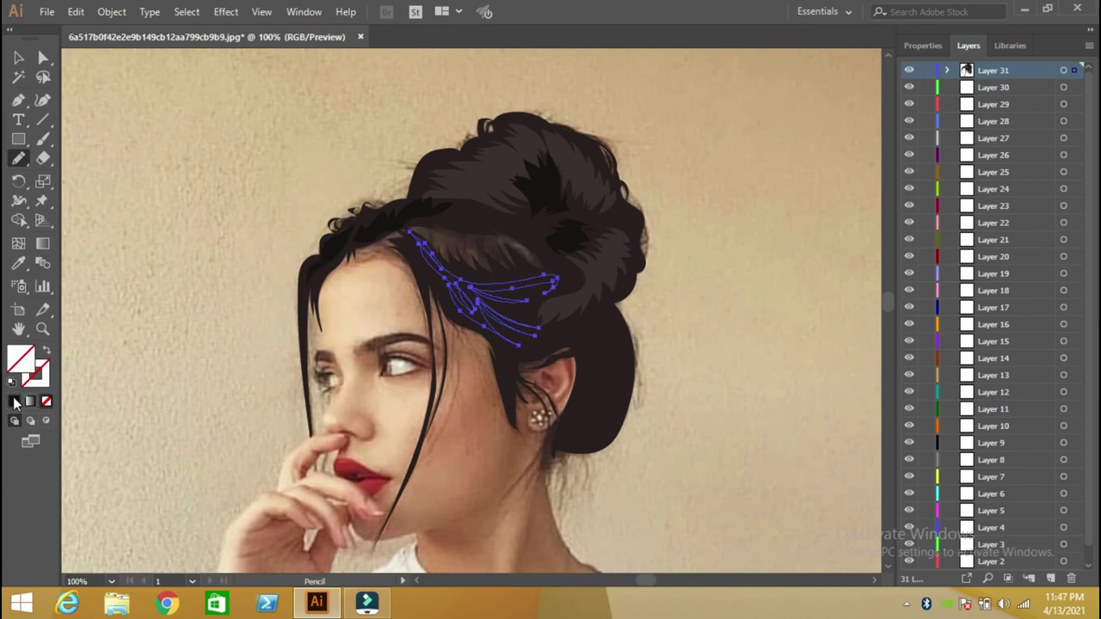
key("F6")
left_click(814, 291)
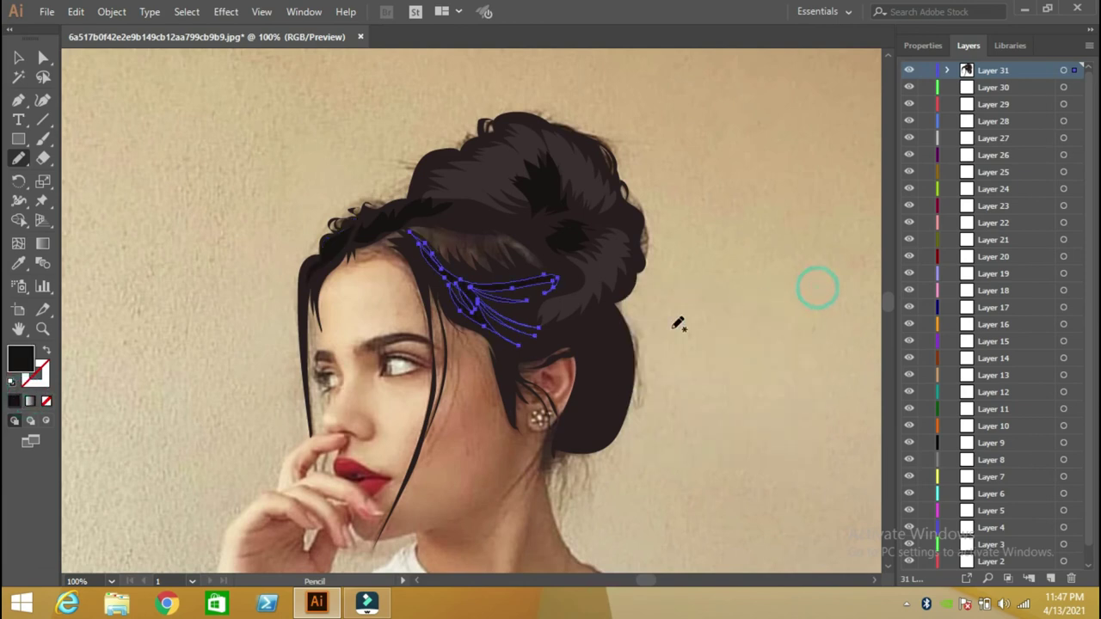
left_click_drag(621, 372, 585, 427)
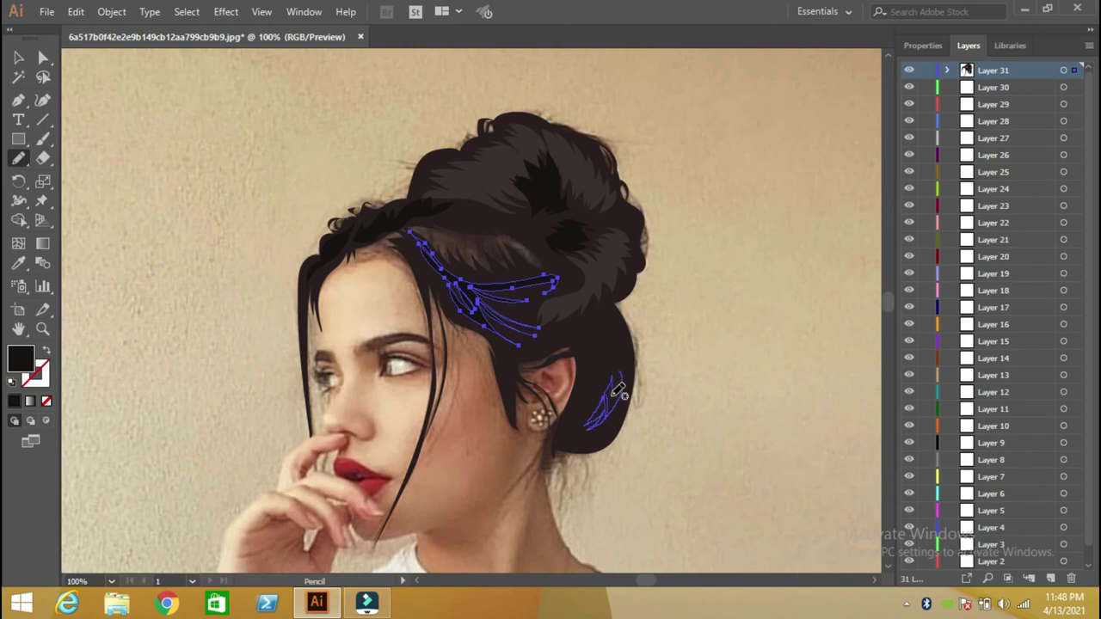
left_click_drag(616, 379, 613, 349)
Step: Fill the new bun strands with beige sampled from the photo's wall
left_click(18, 264)
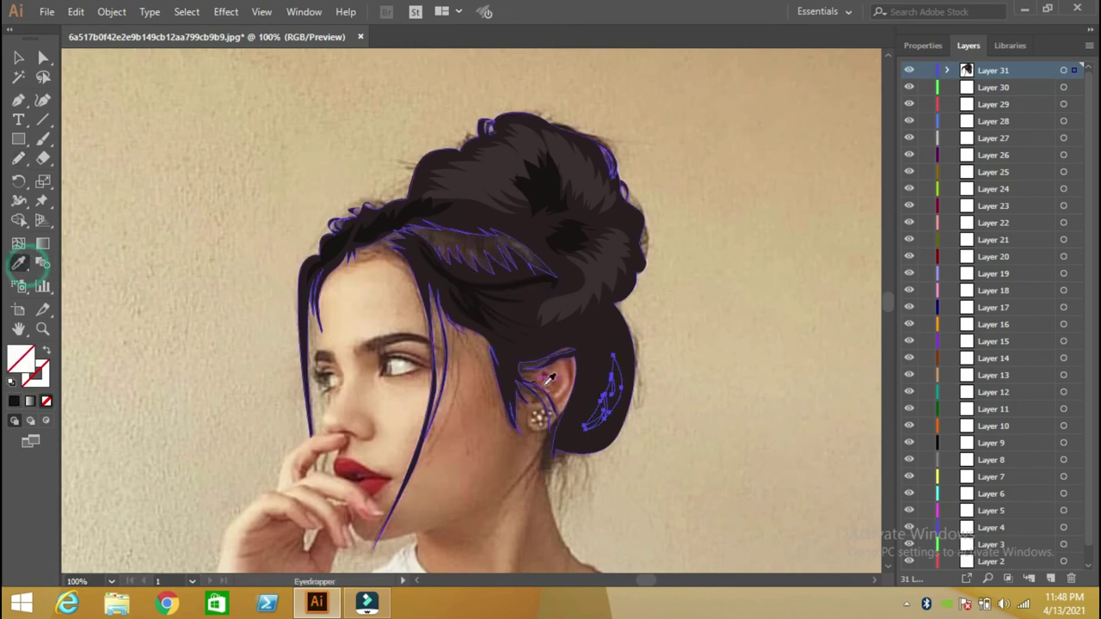
left_click(657, 424)
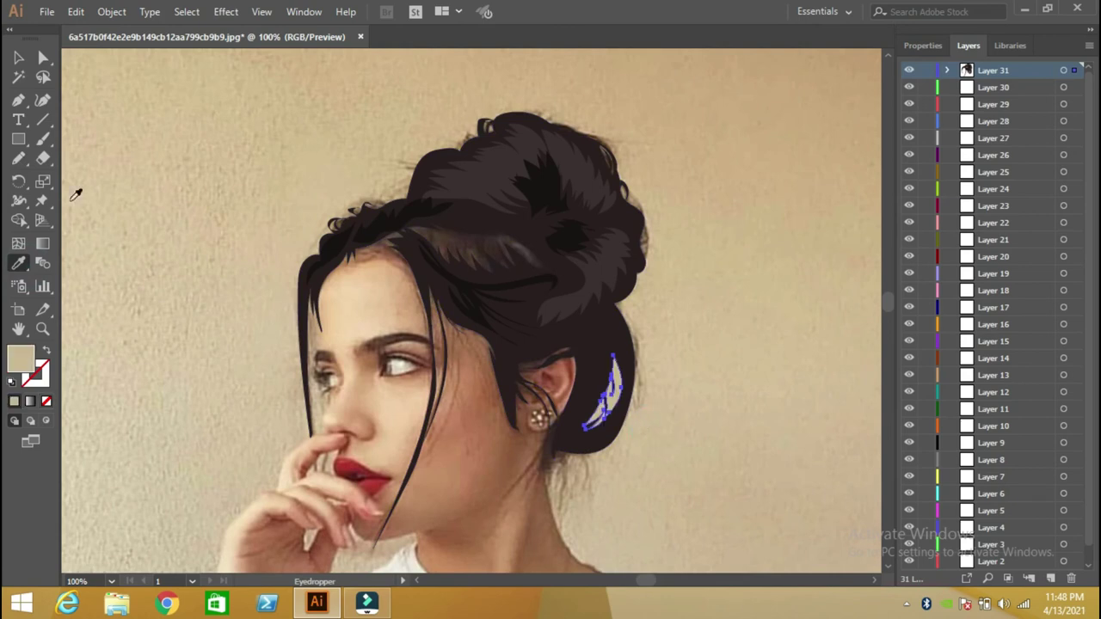
left_click(23, 57)
left_click(216, 172)
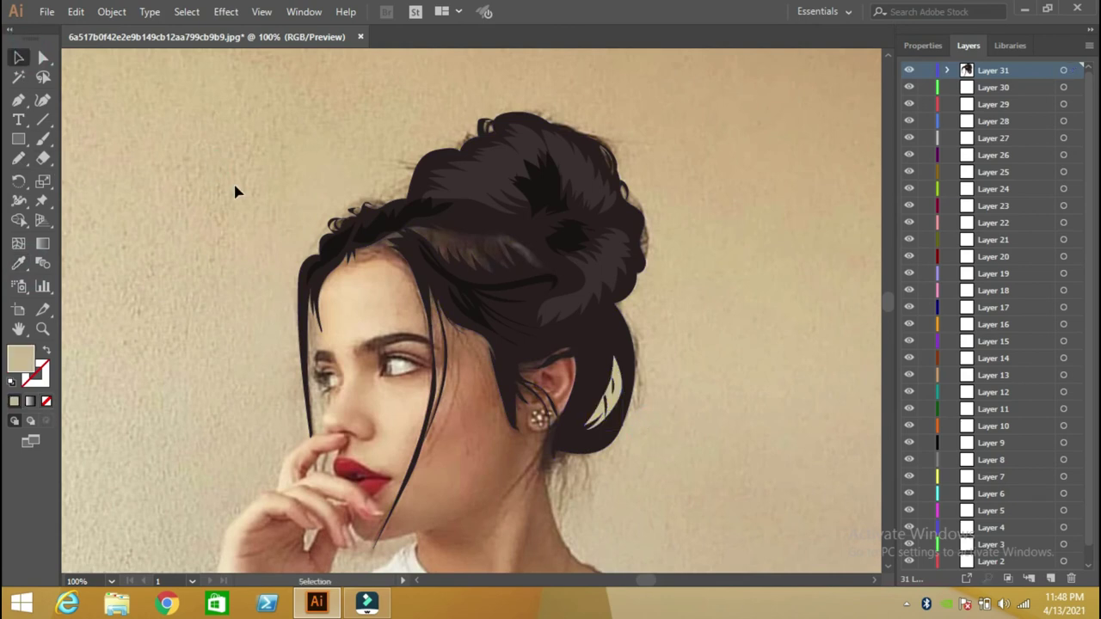
left_click(19, 158)
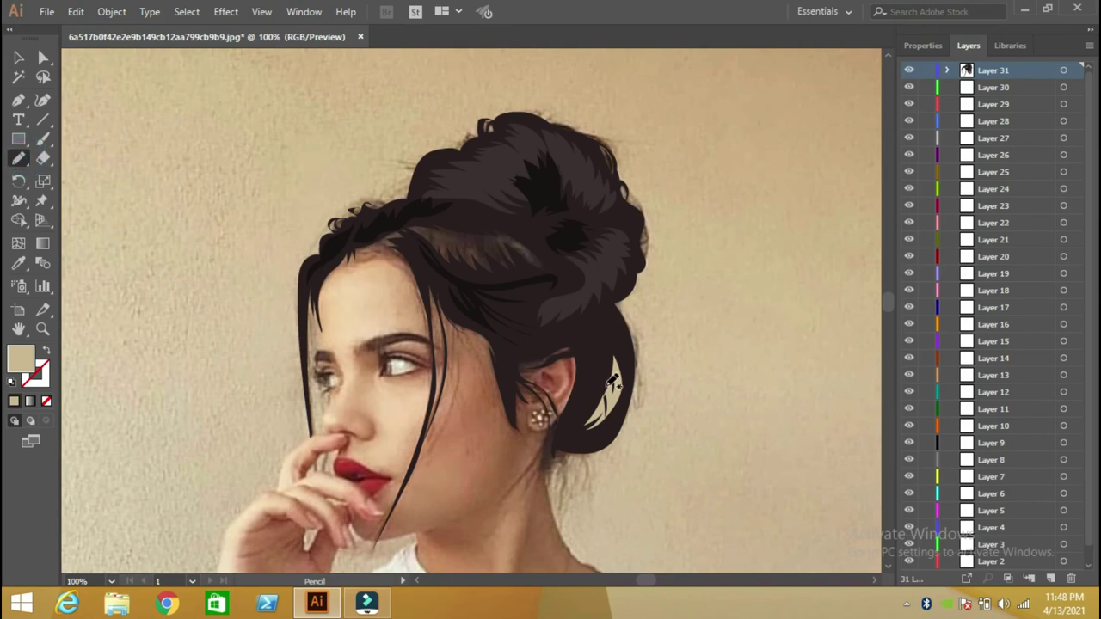
Step: Draw another highlight strand on the bun and fill it with sampled dark hair brown
left_click_drag(609, 380, 620, 396)
left_click(18, 264)
left_click(613, 336)
left_click(18, 58)
left_click(173, 158)
left_click(18, 159)
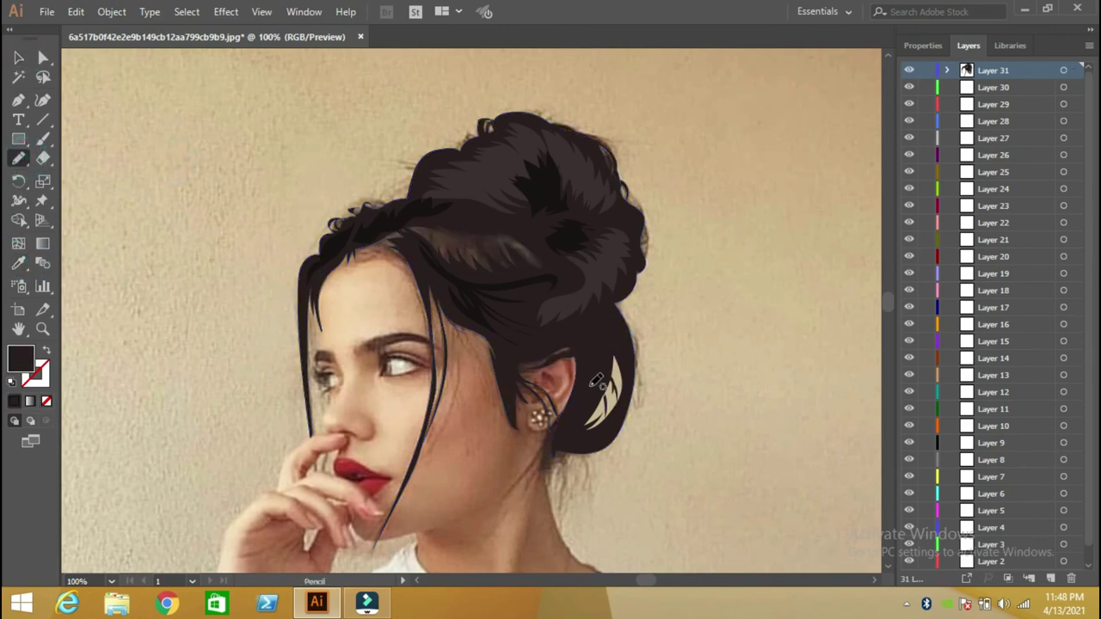
Step: Draw a further strand down the bun near the ear
left_click_drag(617, 358, 613, 408)
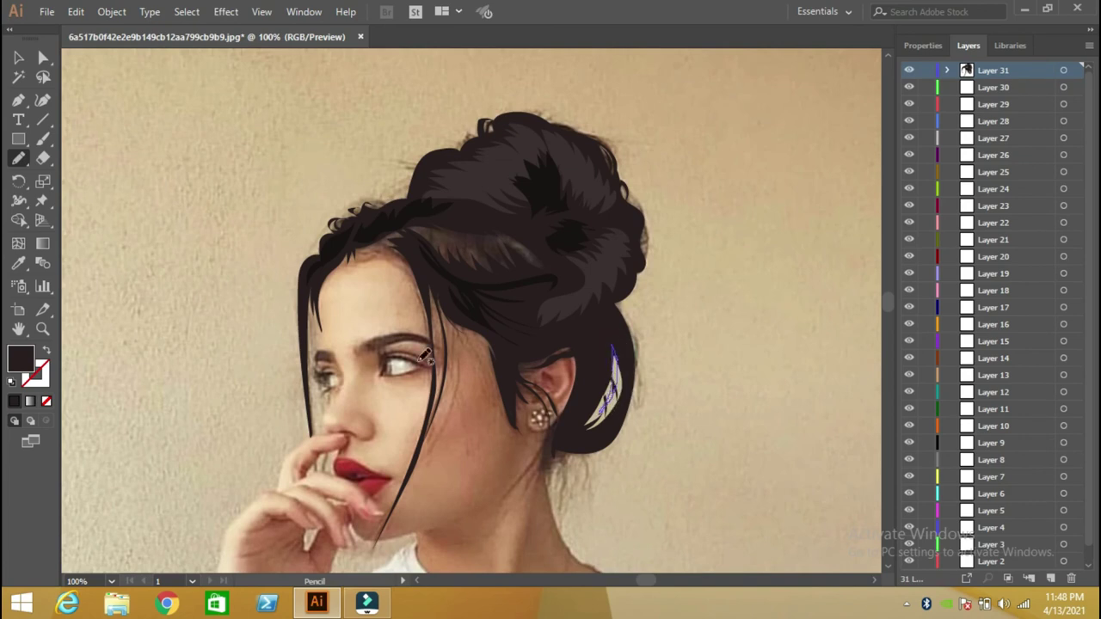
left_click(13, 401)
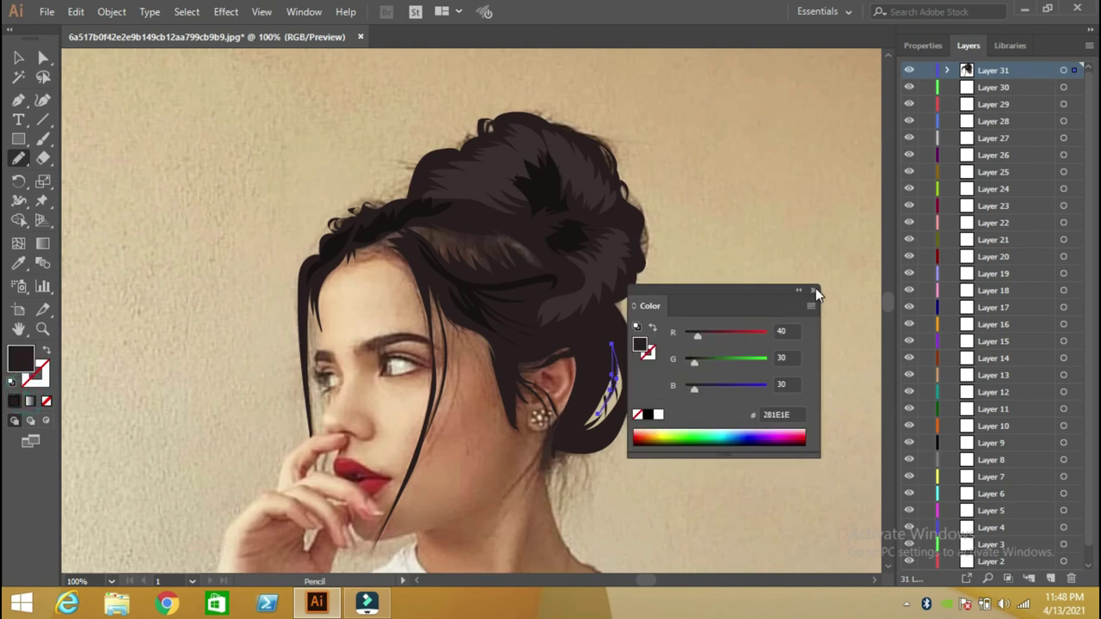
left_click(815, 291)
left_click(18, 58)
left_click(217, 213)
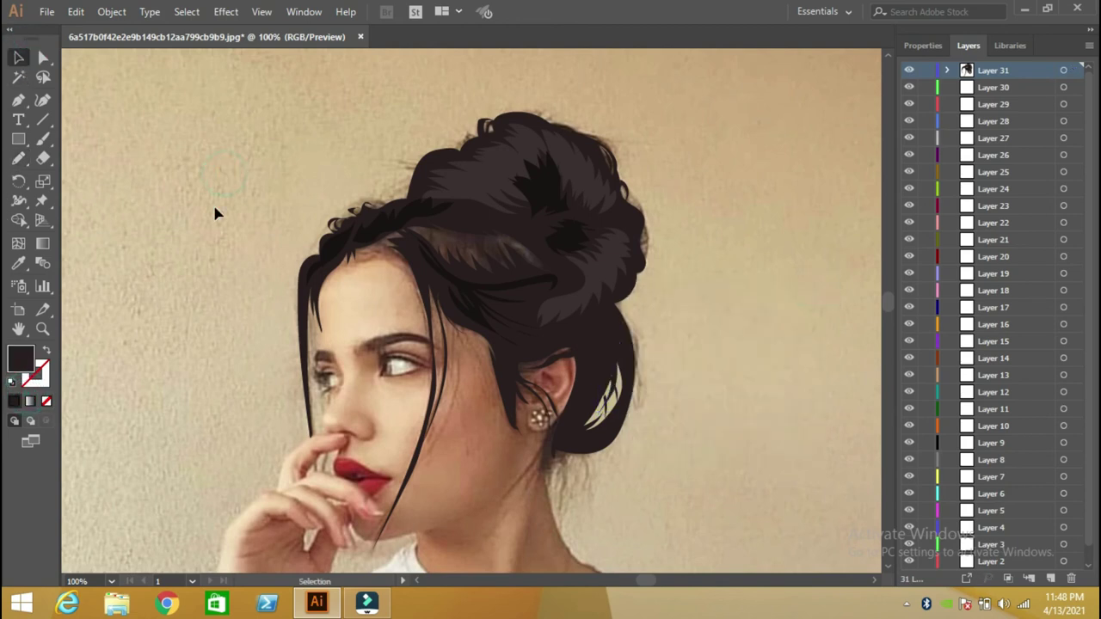
left_click(19, 158)
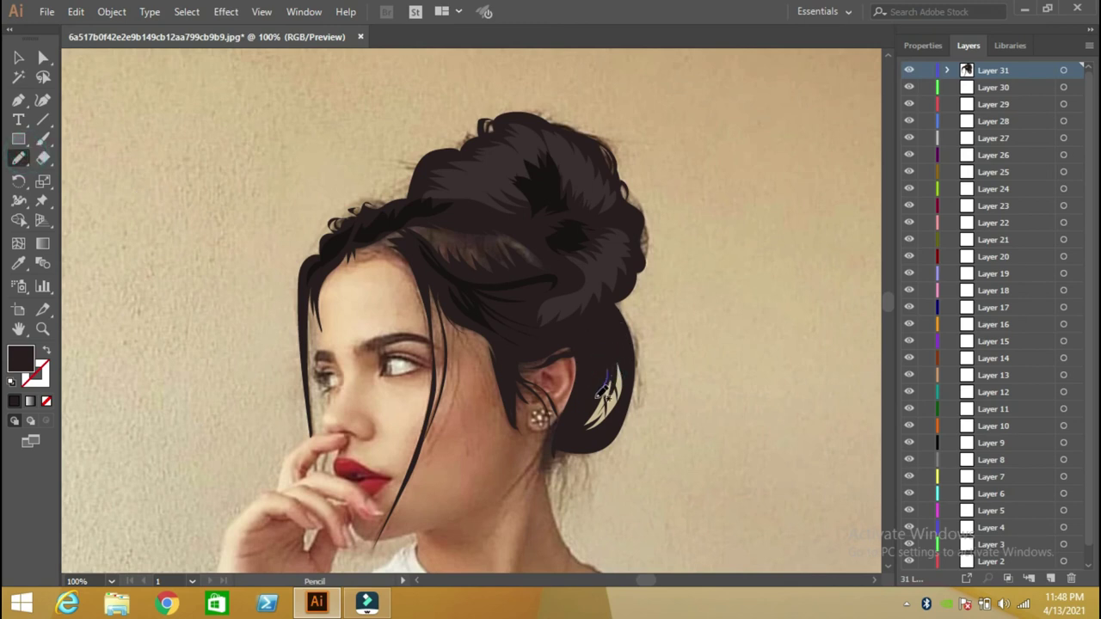
Step: Draw one more bun strand, fill it with the tan background colour, and lock Layer 31
key("slash")
left_click_drag(608, 370, 599, 389)
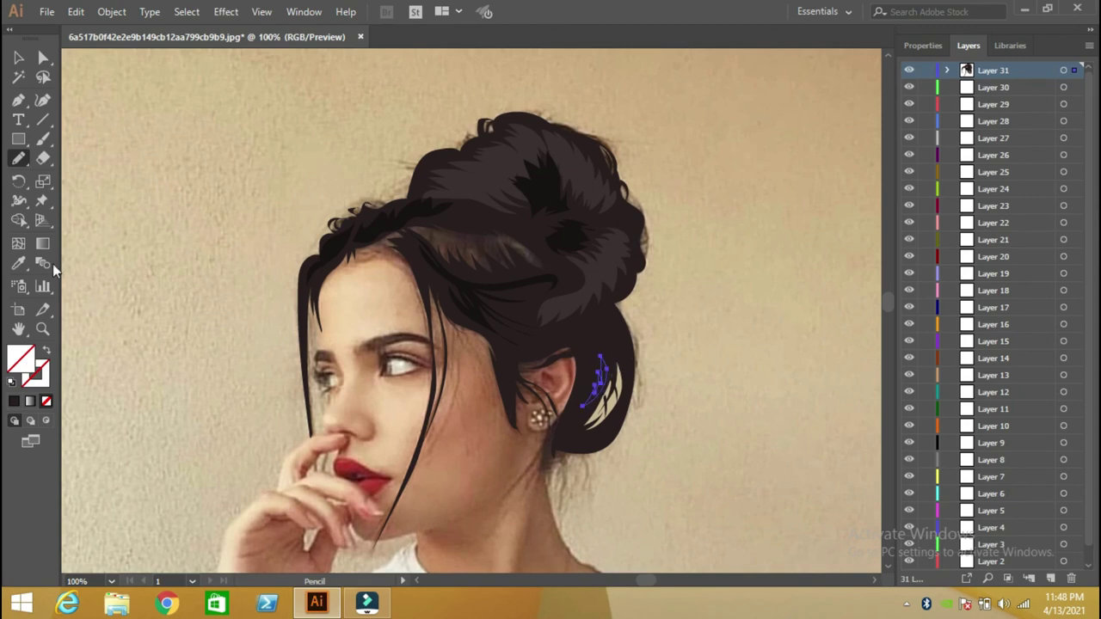
left_click(18, 263)
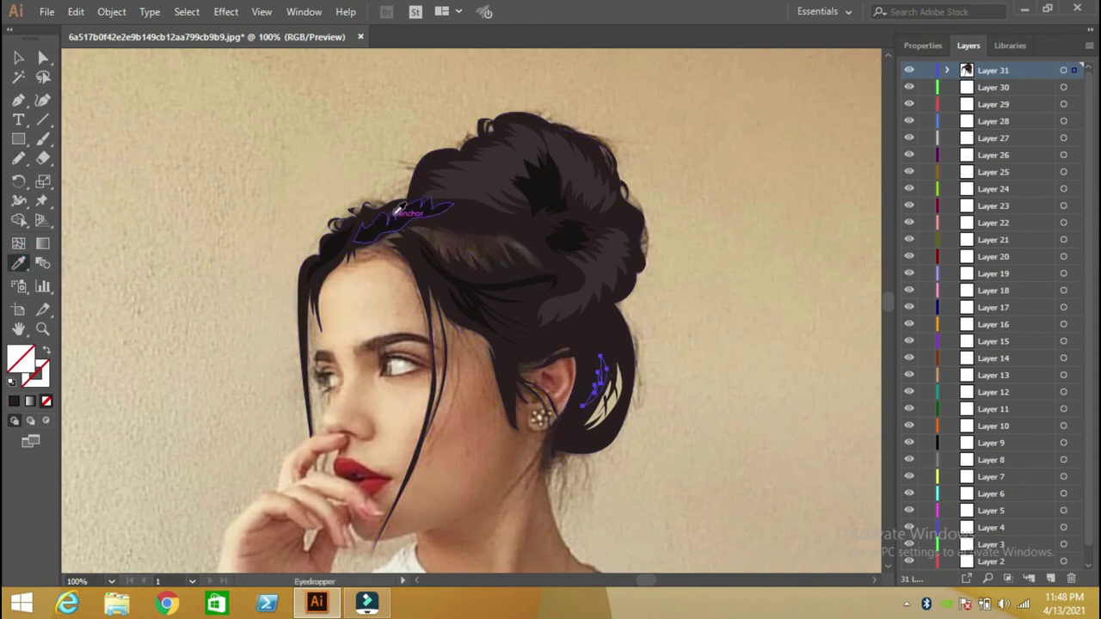
left_click(692, 188)
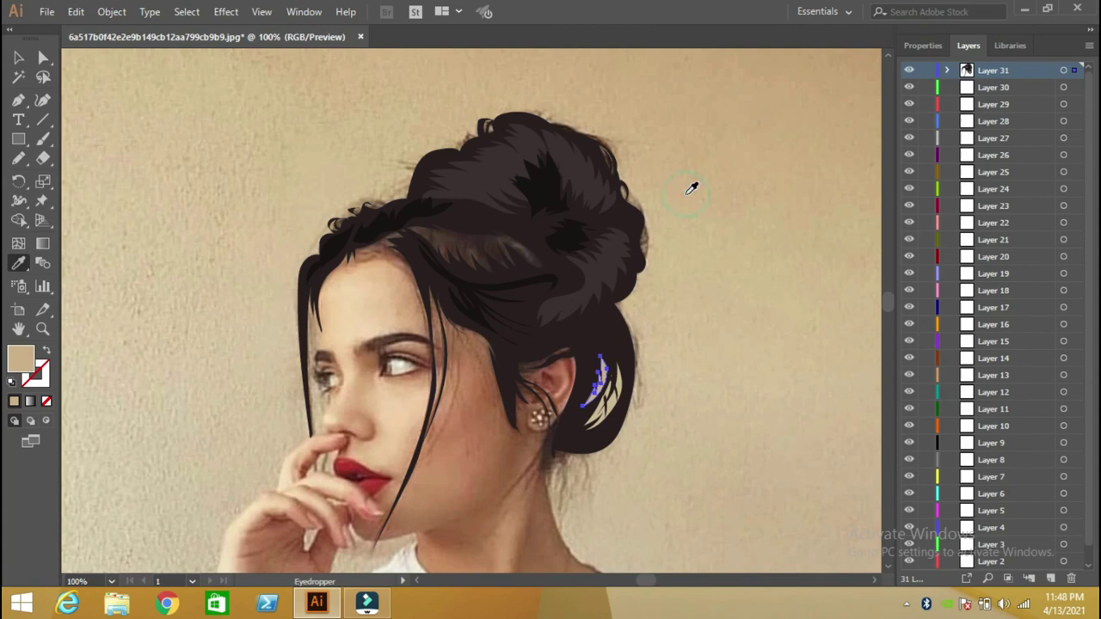
key("v")
left_click(249, 153)
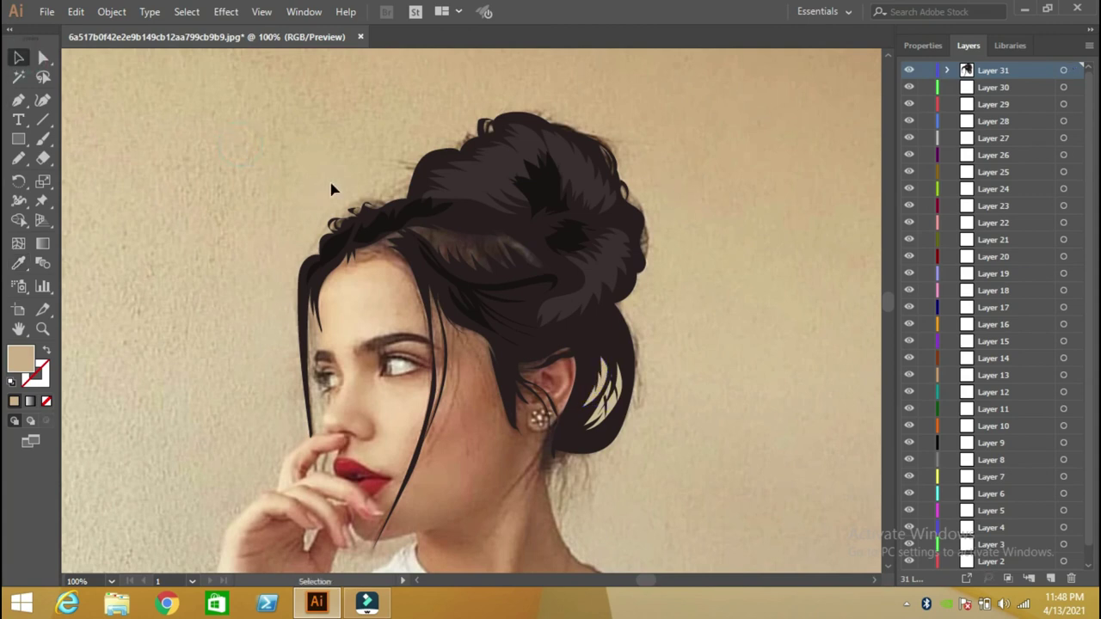
left_click(925, 71)
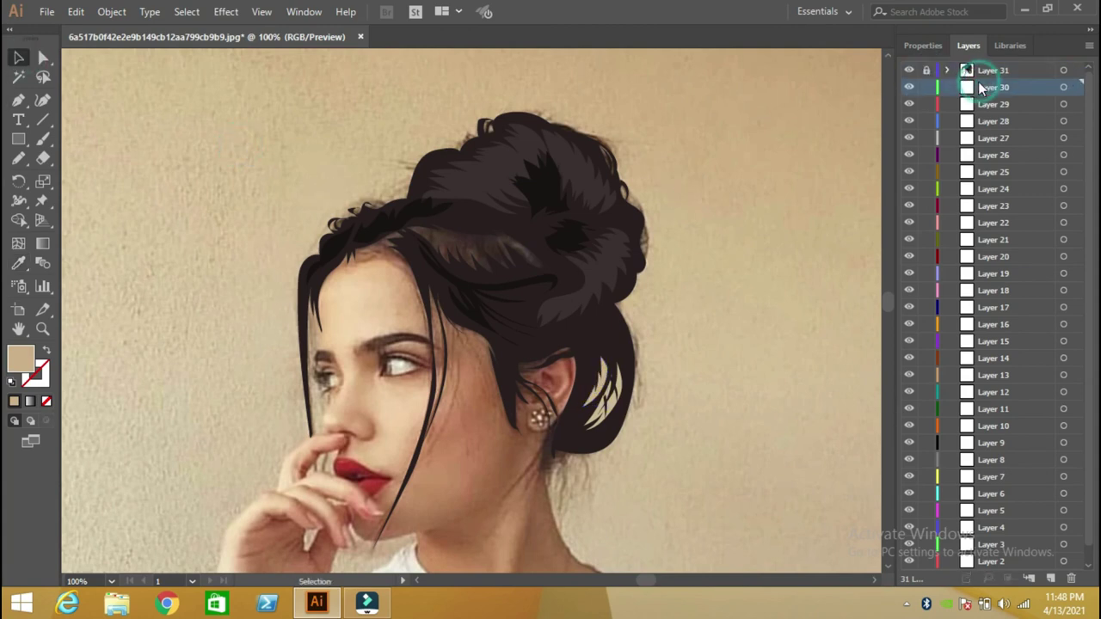
Step: With the Pencil, draw a closed hair shape arcing from the hairline over the top of the head
left_click(18, 158)
mouse_move(400, 252)
left_mouse_down()
mouse_move(423, 289)
mouse_move(345, 258)
mouse_move(384, 248)
left_mouse_up()
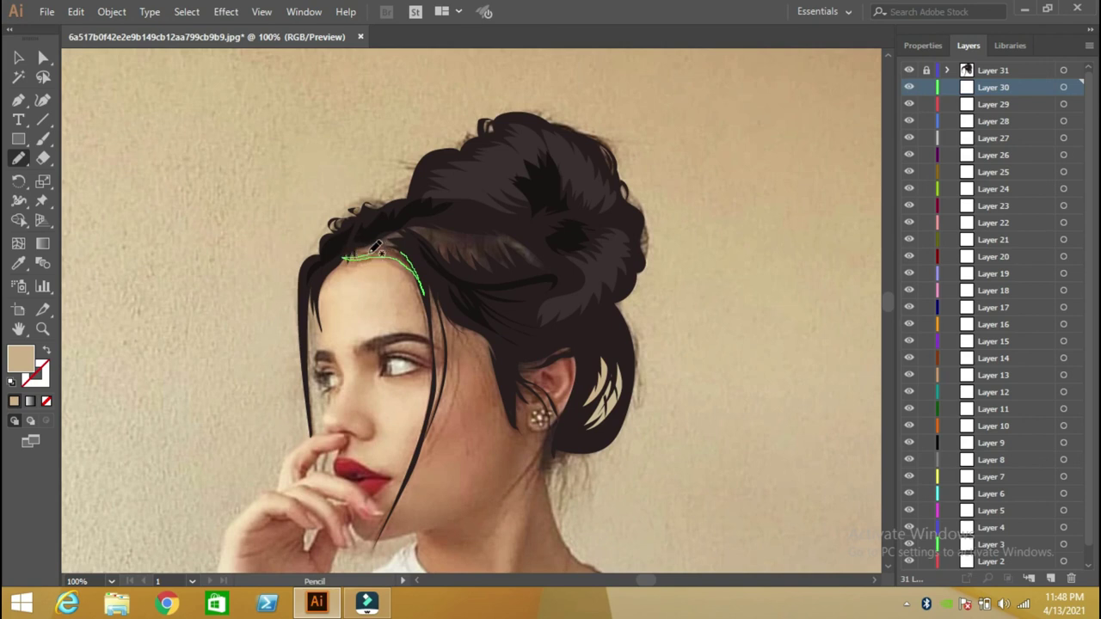
mouse_move(361, 241)
left_mouse_down()
mouse_move(562, 262)
mouse_move(425, 254)
left_mouse_up()
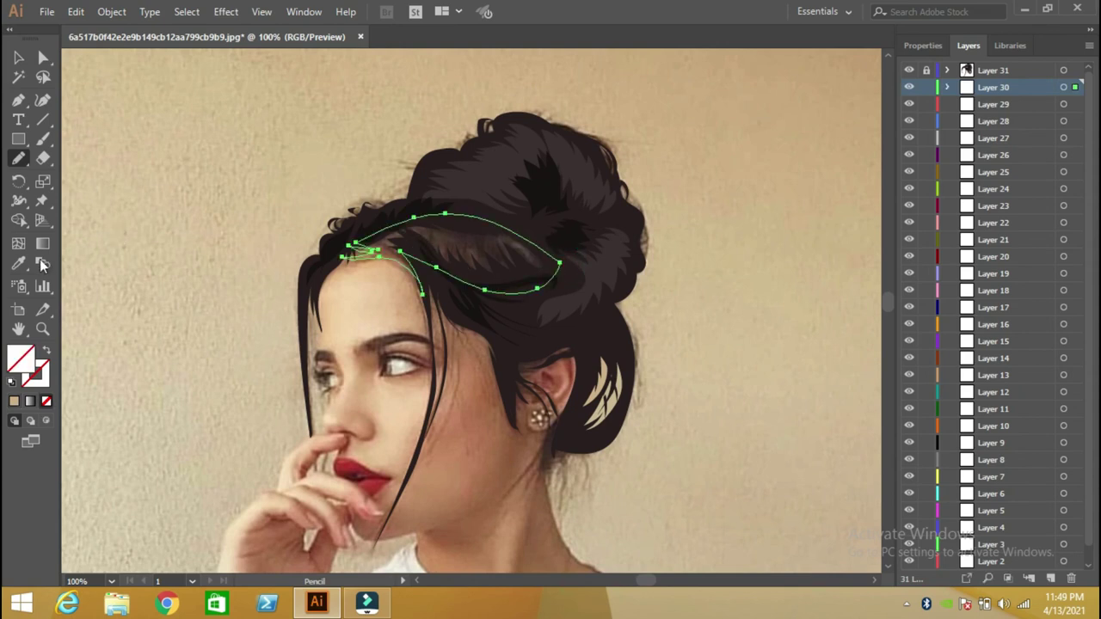
Step: Fill the new shape with dark brown sampled from the existing hair using the Eyedropper
key("i")
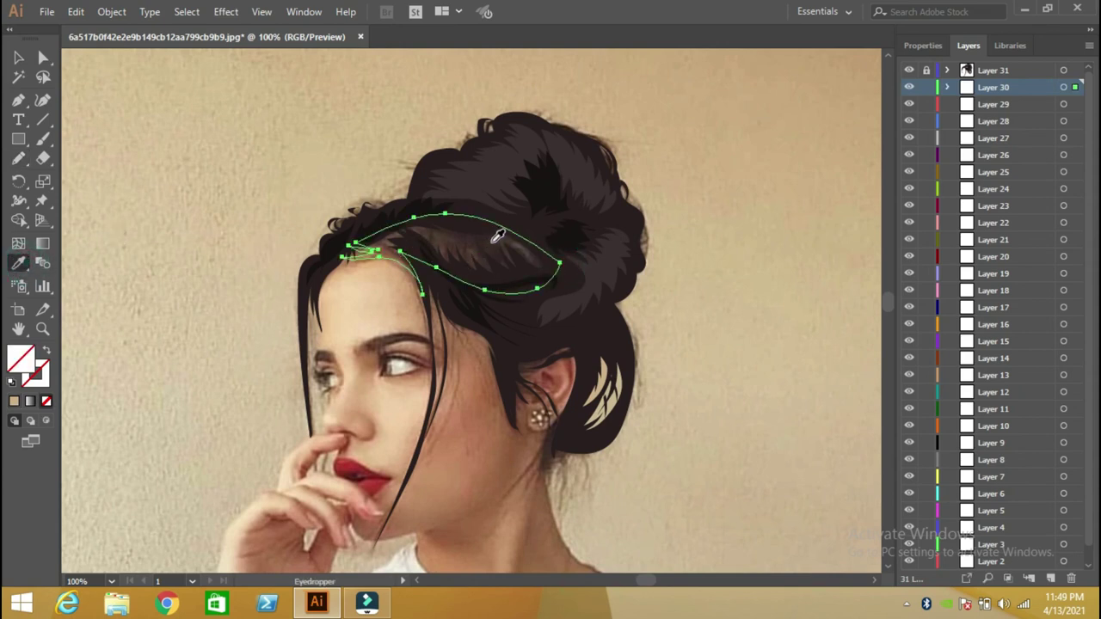
left_click(498, 236)
left_click(21, 60)
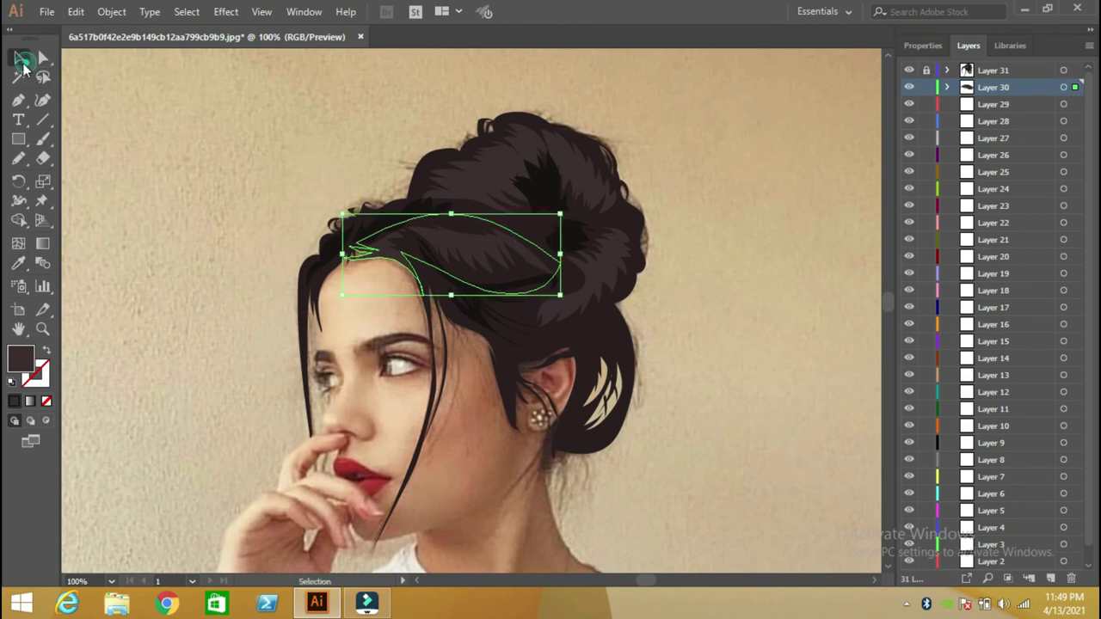
key("i")
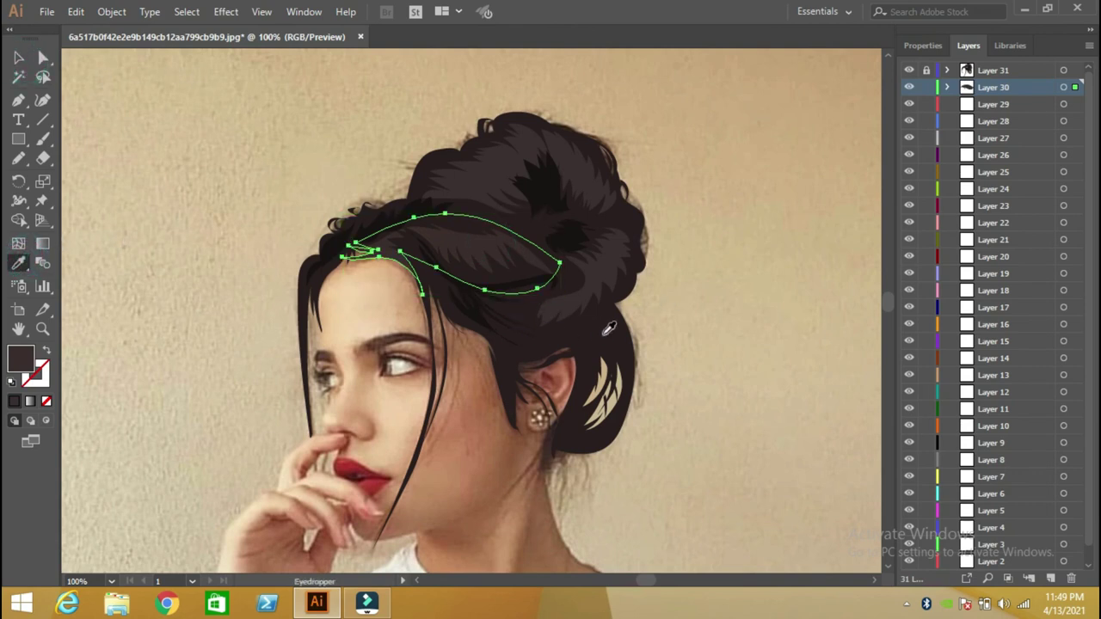
left_click(602, 322)
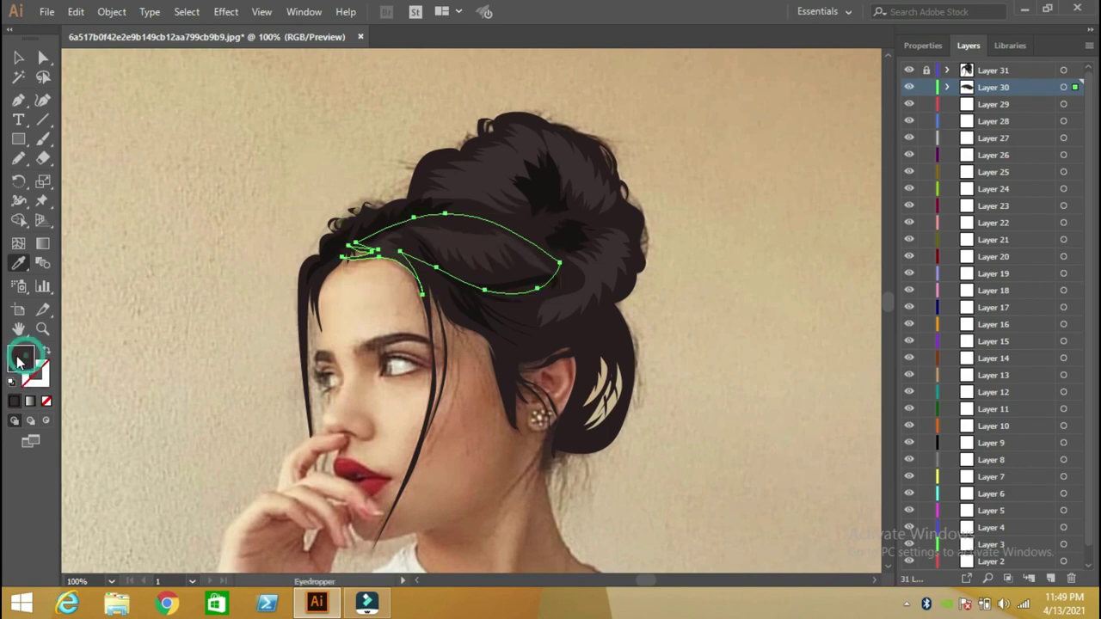
left_click(588, 329)
Step: Adjust the fill to very dark brown #281E1E in the Color Picker, then deselect
double_click(30, 357)
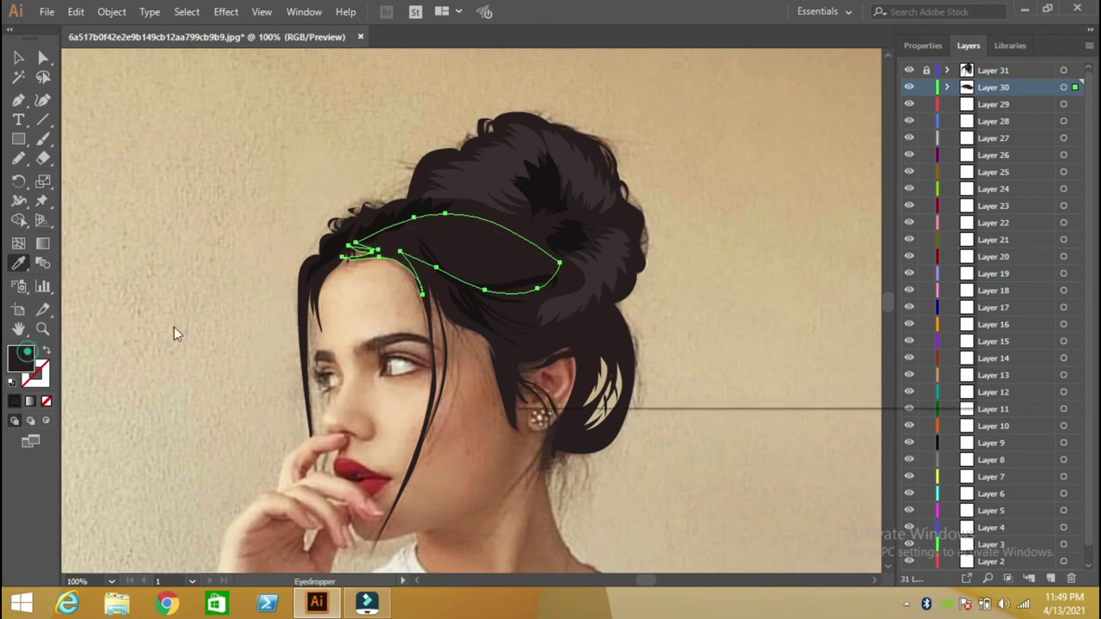
left_click(584, 315)
left_click(915, 154)
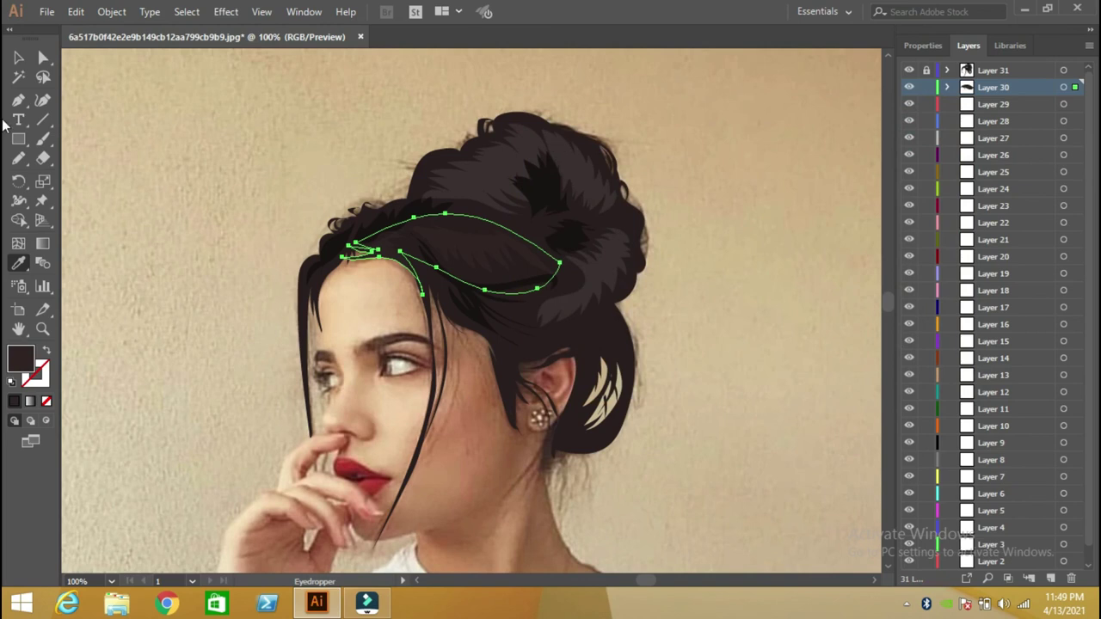
left_click(18, 57)
left_click(184, 135)
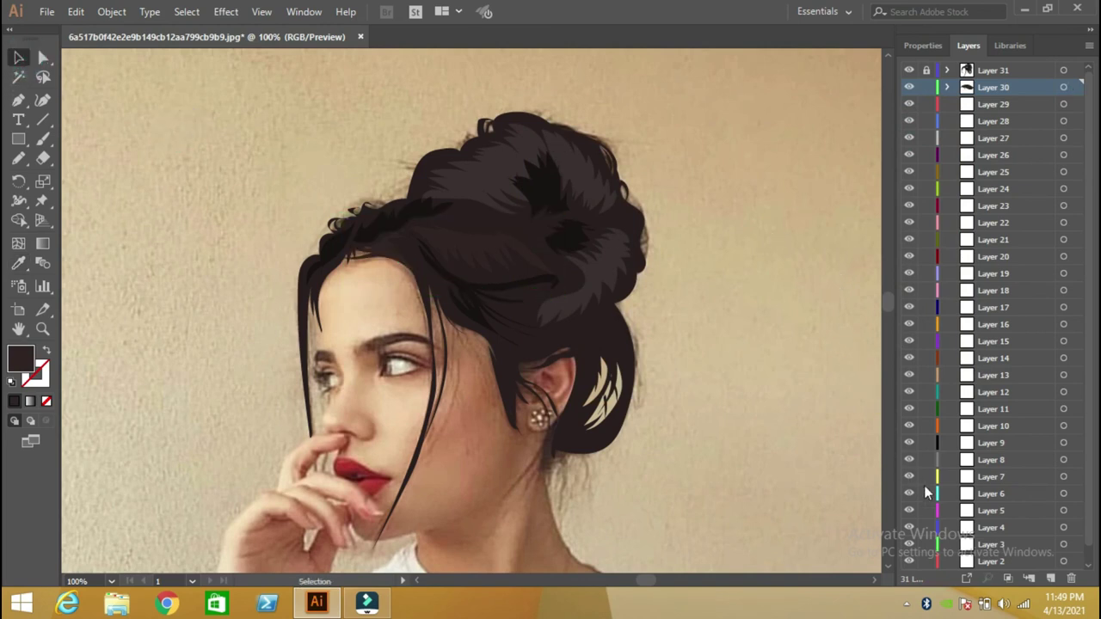
Step: Hide Layer 1 in the Layers panel so the reference photo disappears, leaving the hair on white
scroll(888, 568, "down", 3)
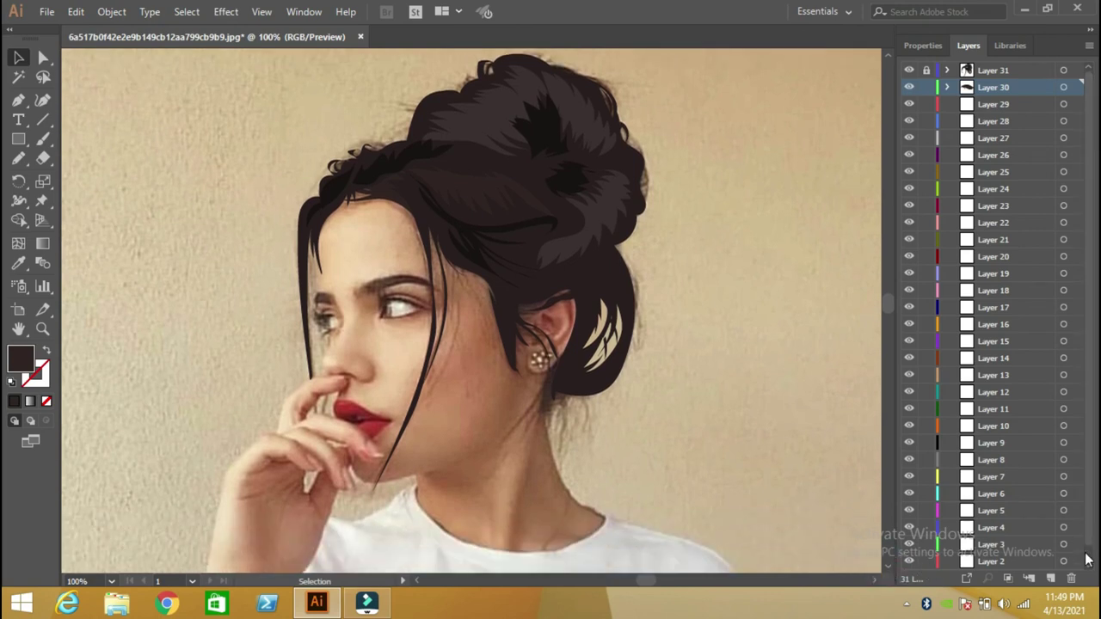
scroll(1086, 559, "down", 1)
left_click(909, 562)
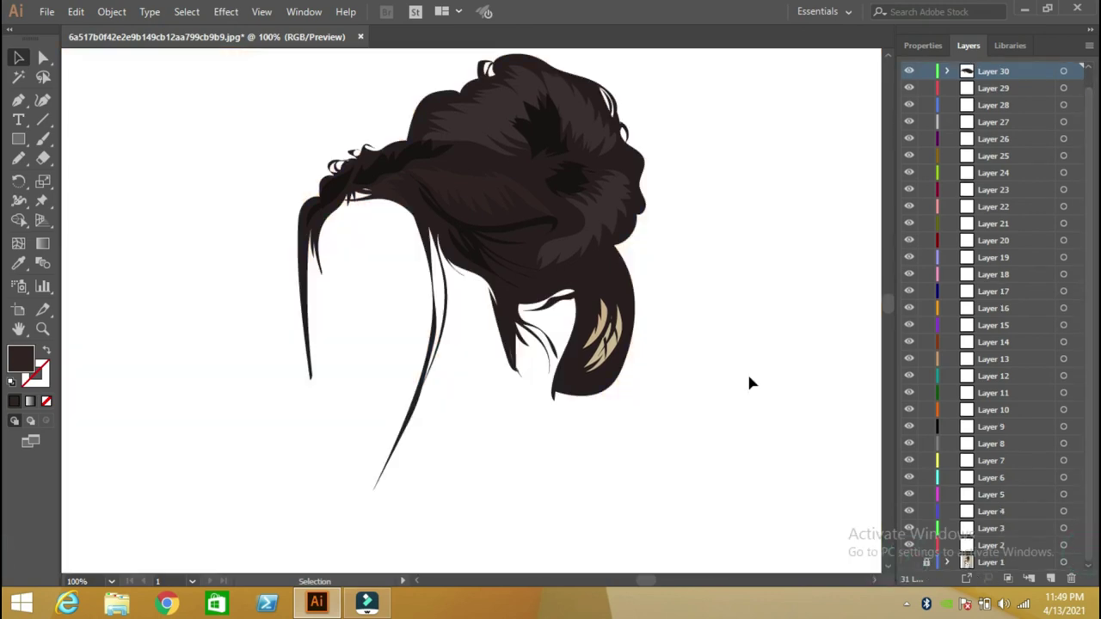